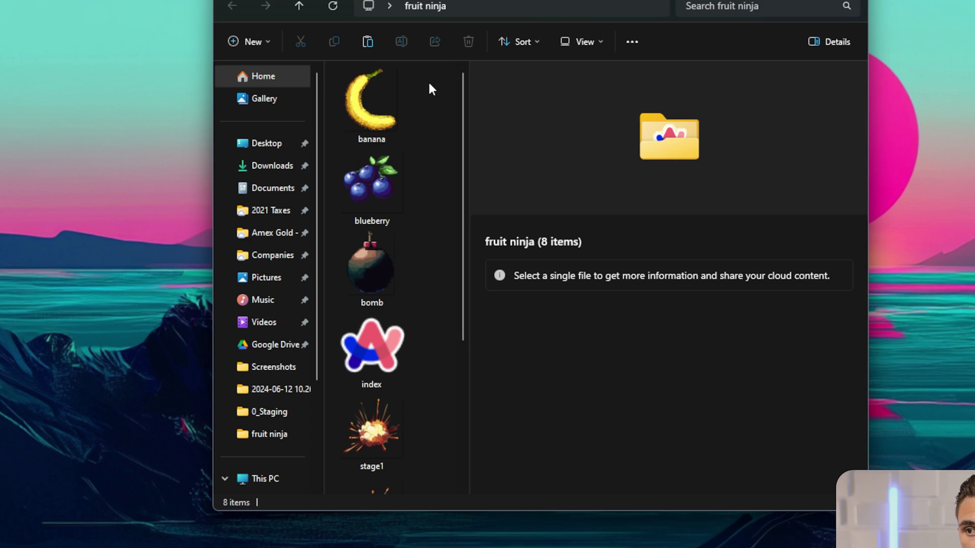
- Box-select the banana, blueberry and bomb images, then scroll down toward the stage images
drag(435, 128, 351, 424)
scroll(461, 212, down, 3)
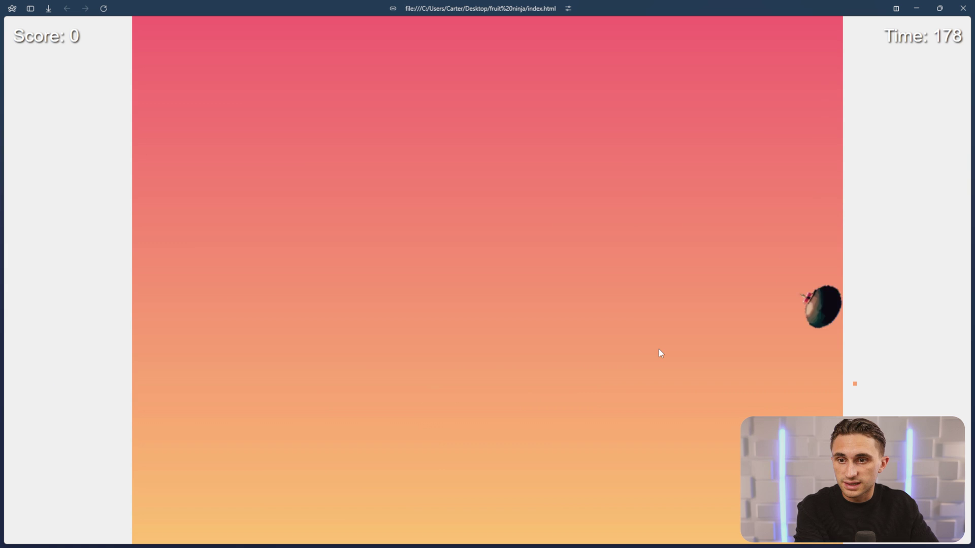
- Swipe across the falling strawberries to raise the Fruit Ninja score toward 29
drag(640, 358, 733, 439)
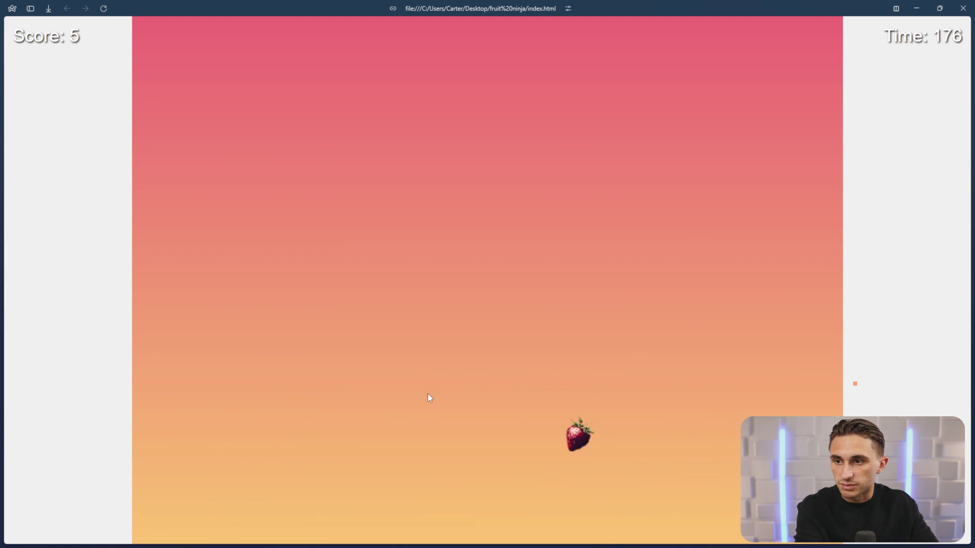
drag(400, 242, 366, 244)
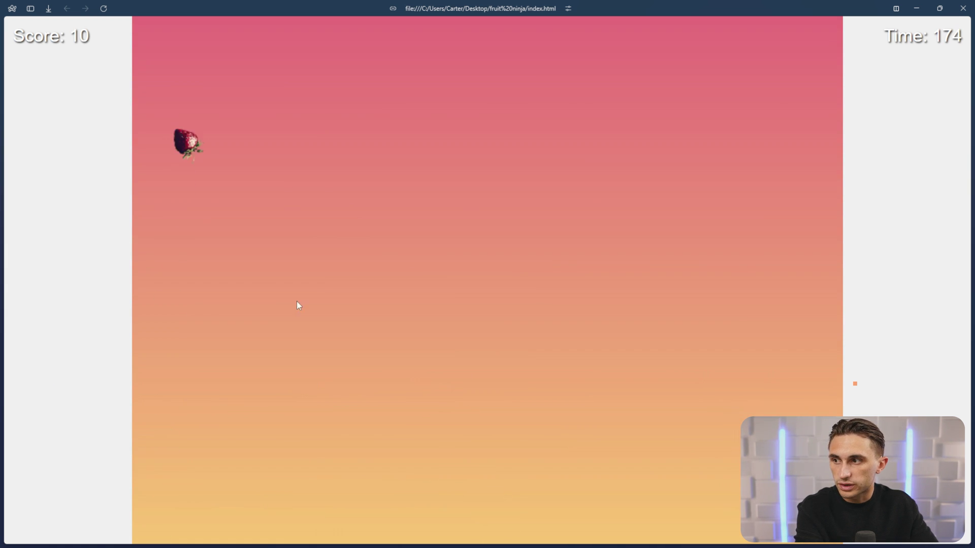
mouse_move(191, 261)
mouse_down()
mouse_move(704, 253)
mouse_move(699, 289)
mouse_move(630, 322)
mouse_move(218, 393)
mouse_move(581, 350)
mouse_move(358, 336)
mouse_up()
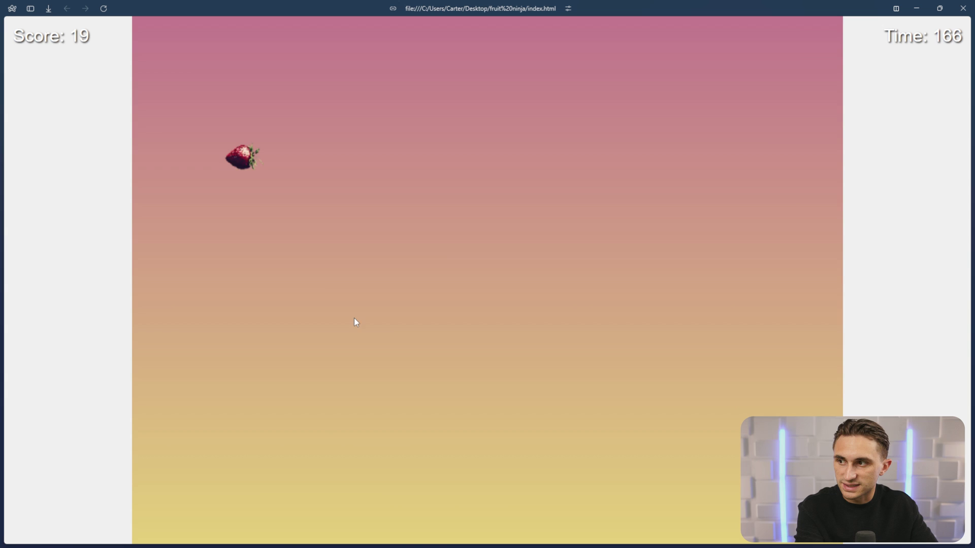
mouse_move(531, 374)
mouse_down()
mouse_move(494, 380)
mouse_move(605, 439)
mouse_move(598, 228)
mouse_move(607, 440)
mouse_up()
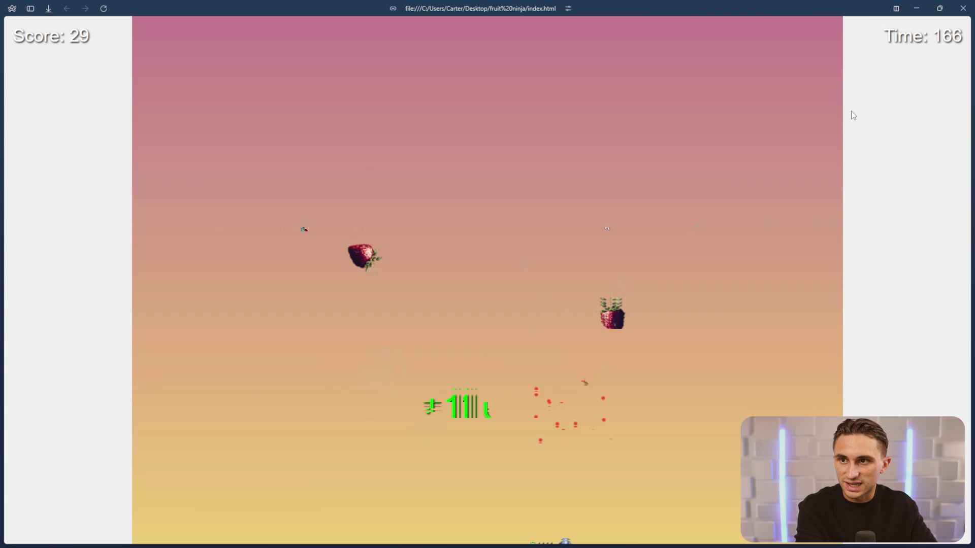
drag(853, 114, 426, 428)
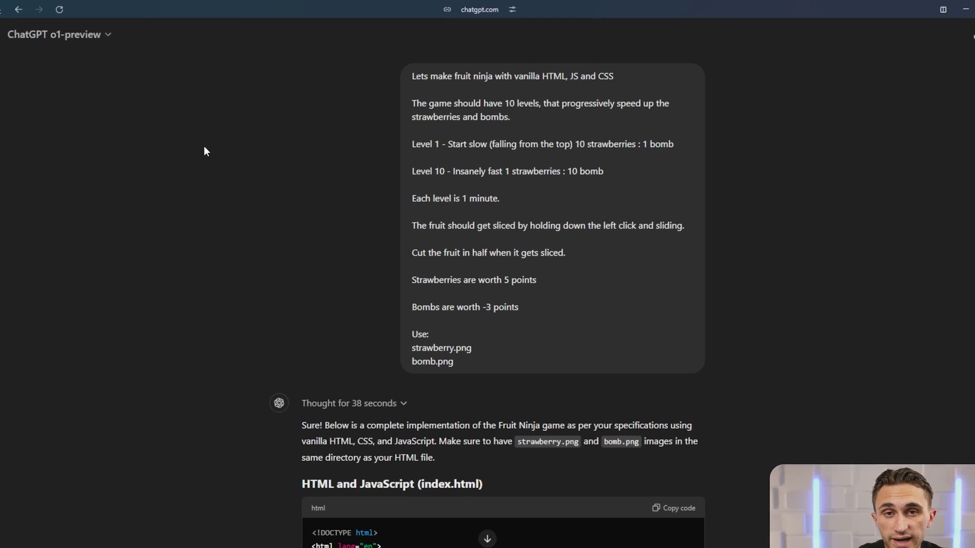
drag(389, 98, 618, 98)
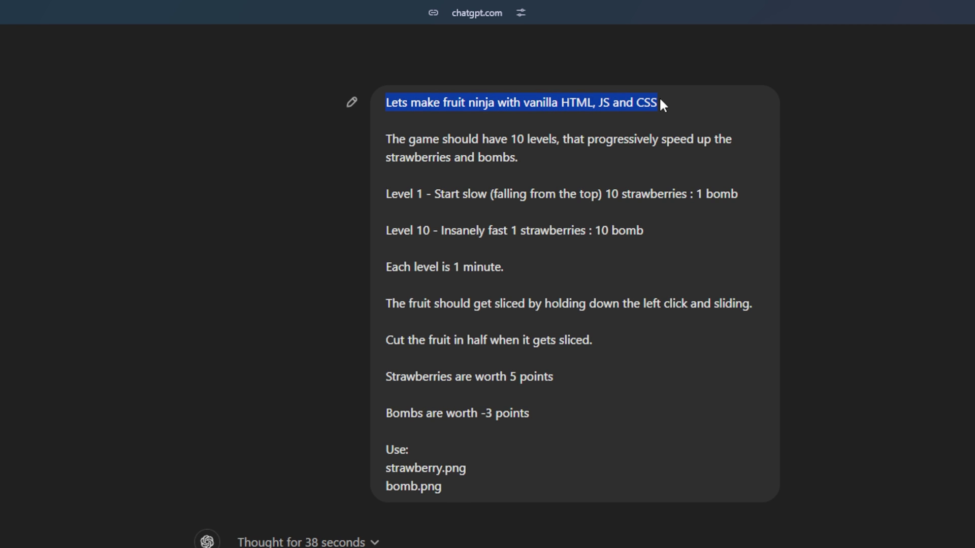
drag(376, 130, 613, 235)
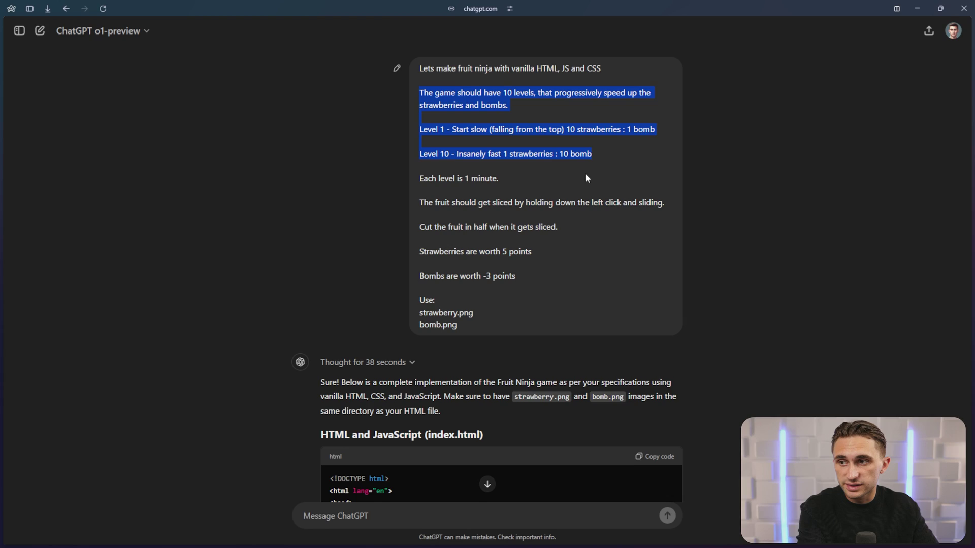
click(578, 169)
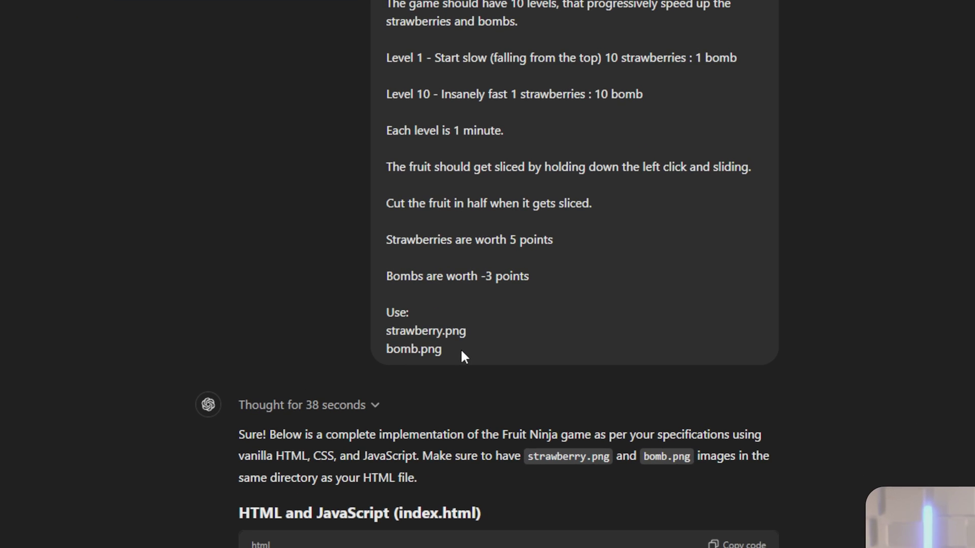
drag(461, 350, 389, 335)
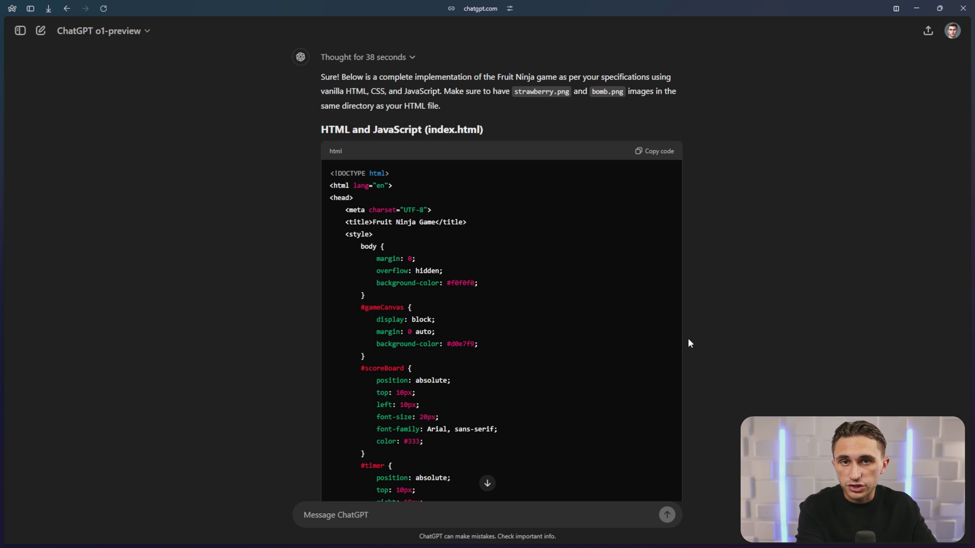
scroll(688, 344, down, 20)
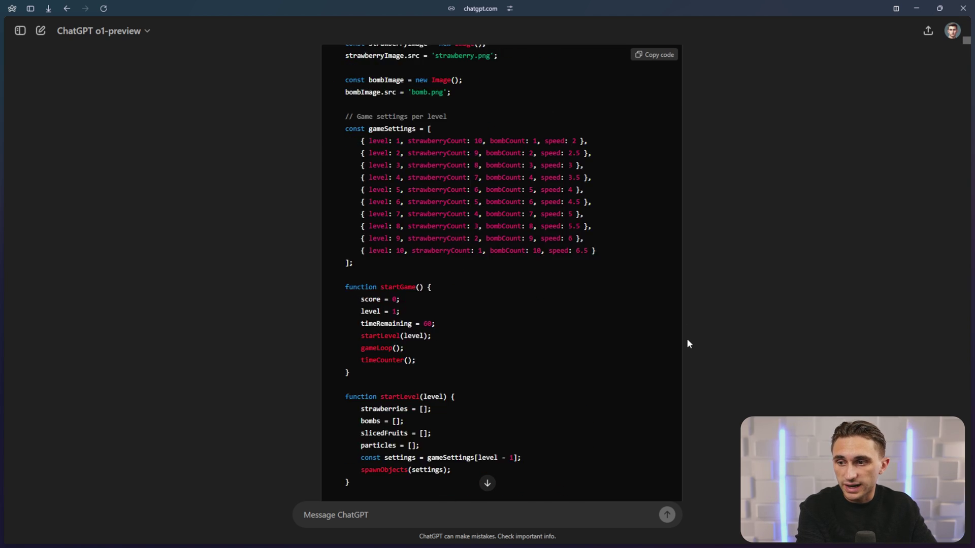
scroll(689, 344, down, 20)
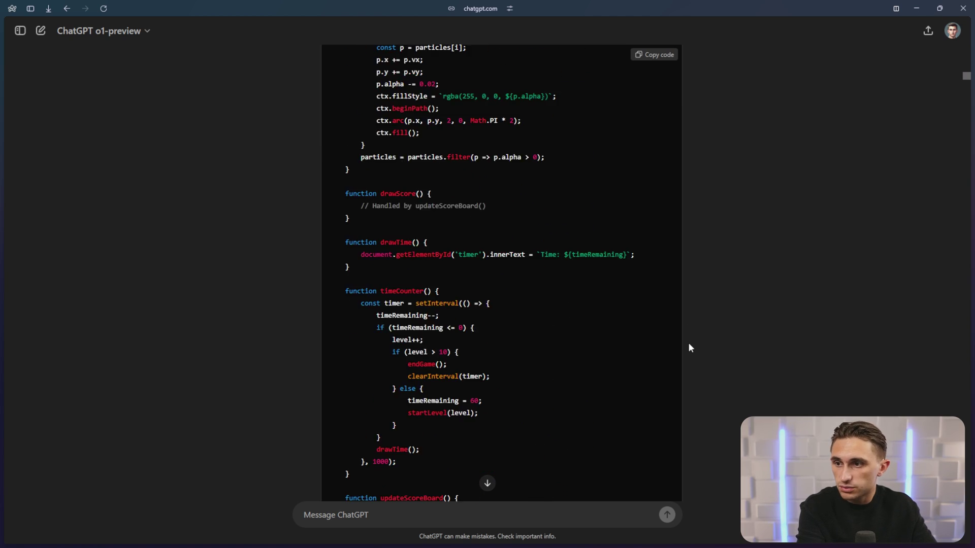
scroll(689, 346, down, 20)
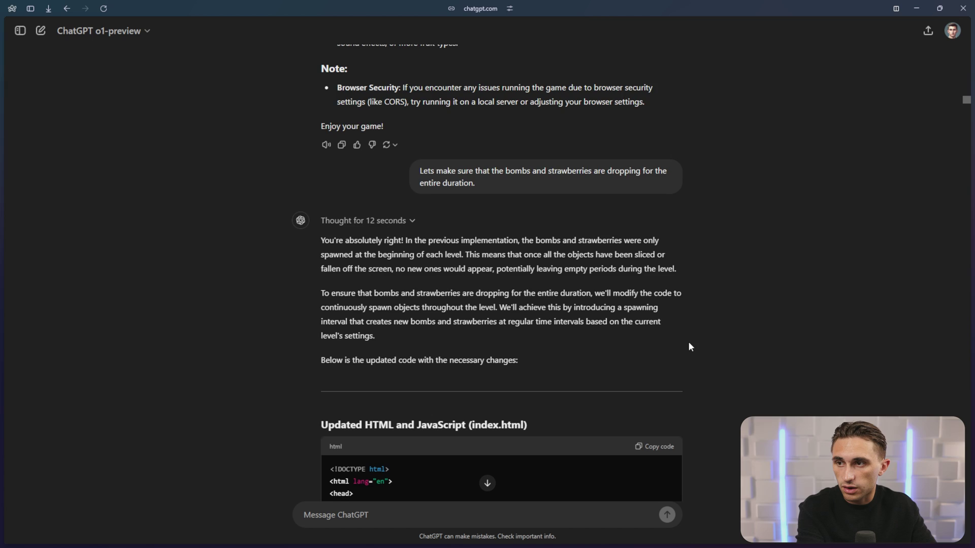
scroll(689, 347, down, 8)
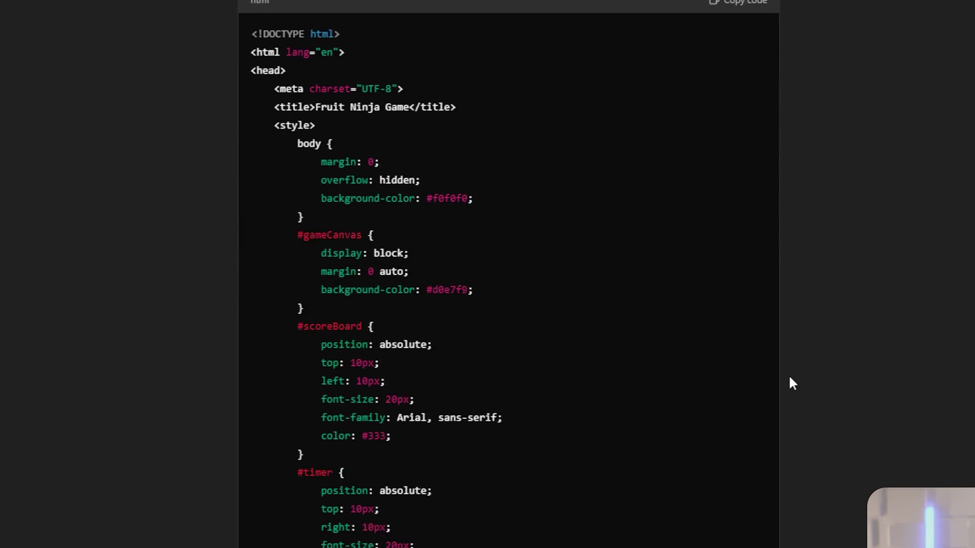
scroll(789, 378, down, 15)
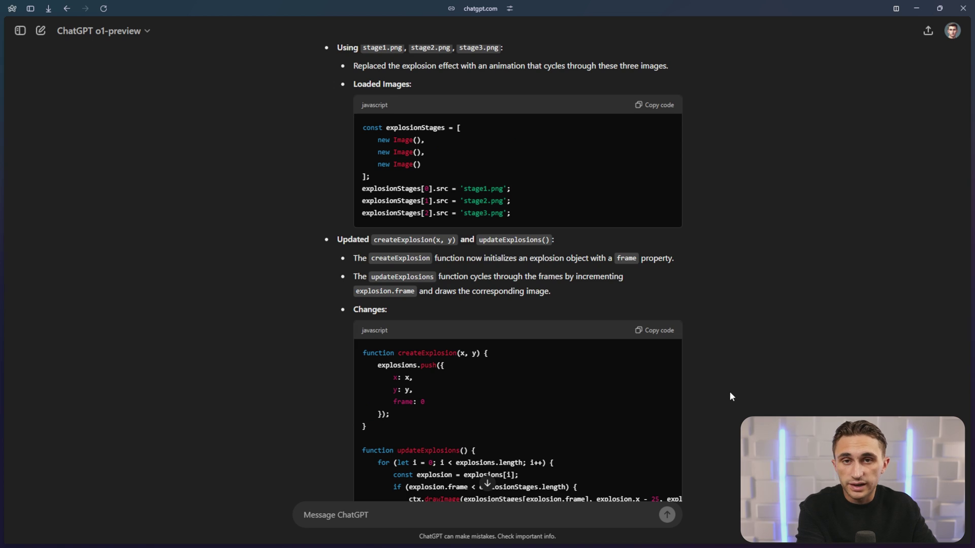
scroll(729, 388, up, 9)
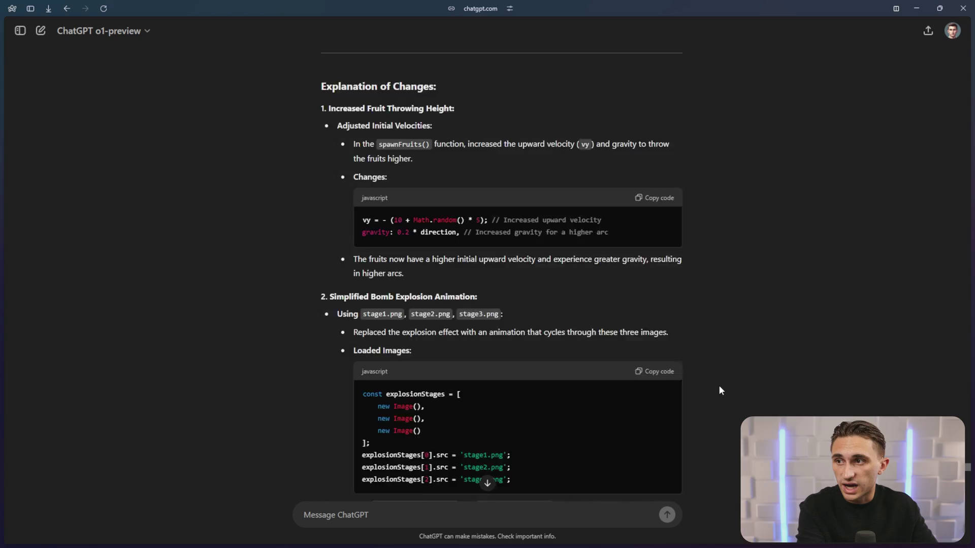
scroll(719, 390, up, 15)
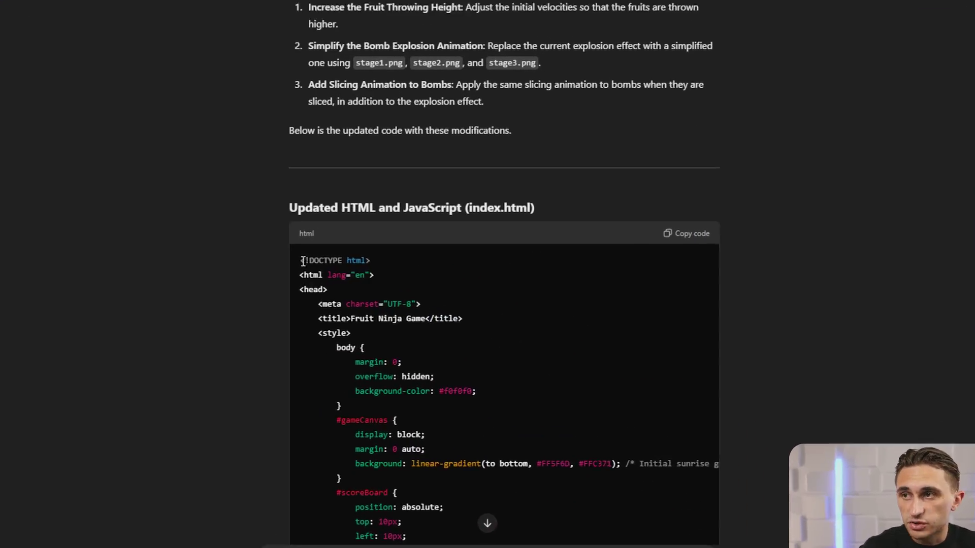
drag(330, 259, 386, 545)
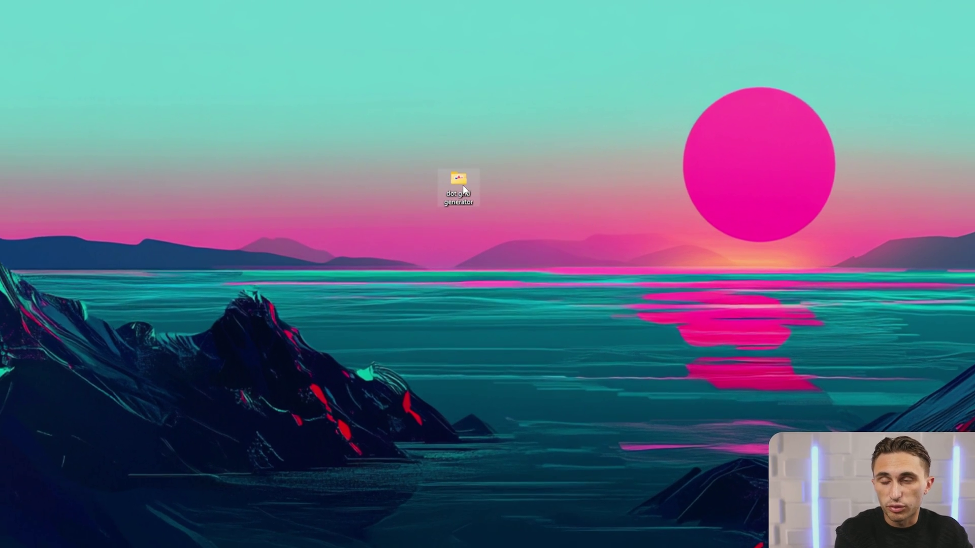
- Open the dot grid generator folder and launch dot-grid-generator.html
double_click(467, 187)
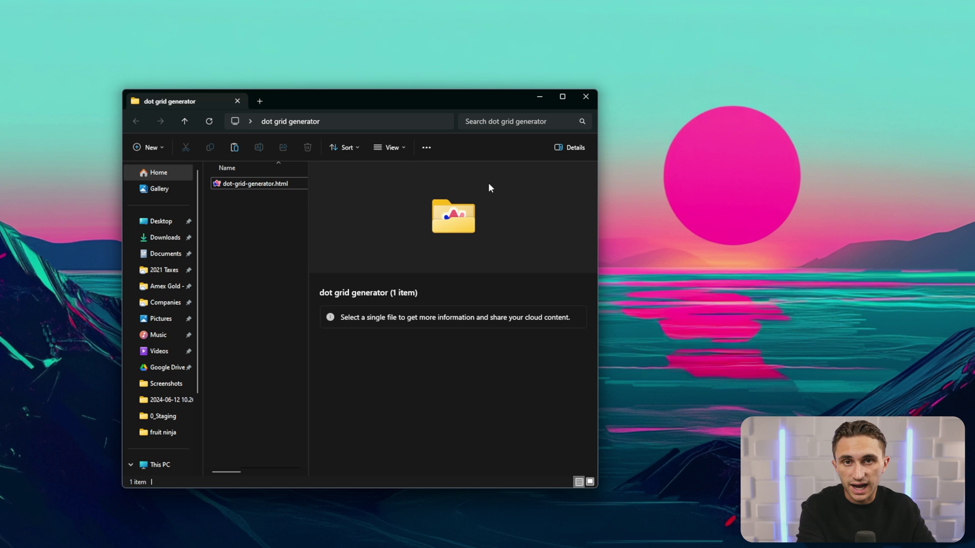
click(257, 185)
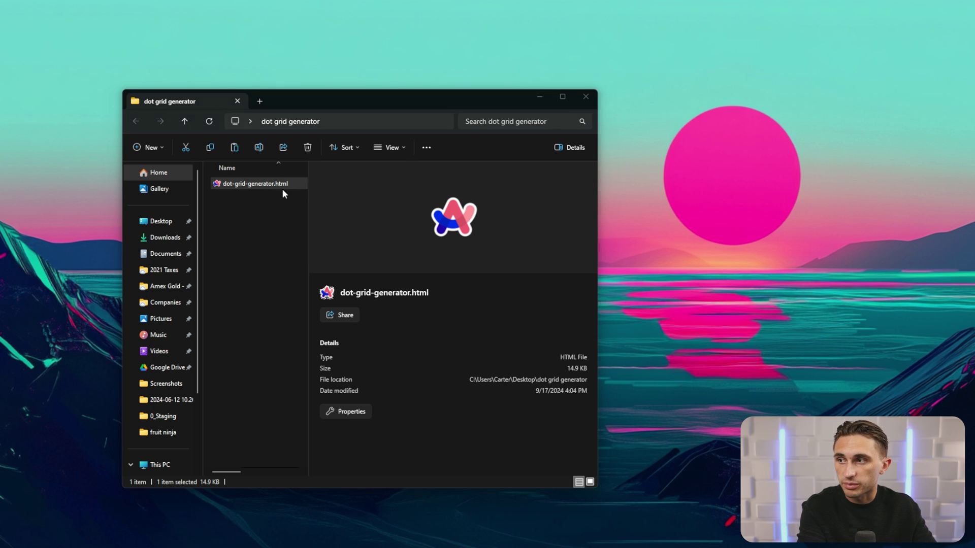
click(904, 250)
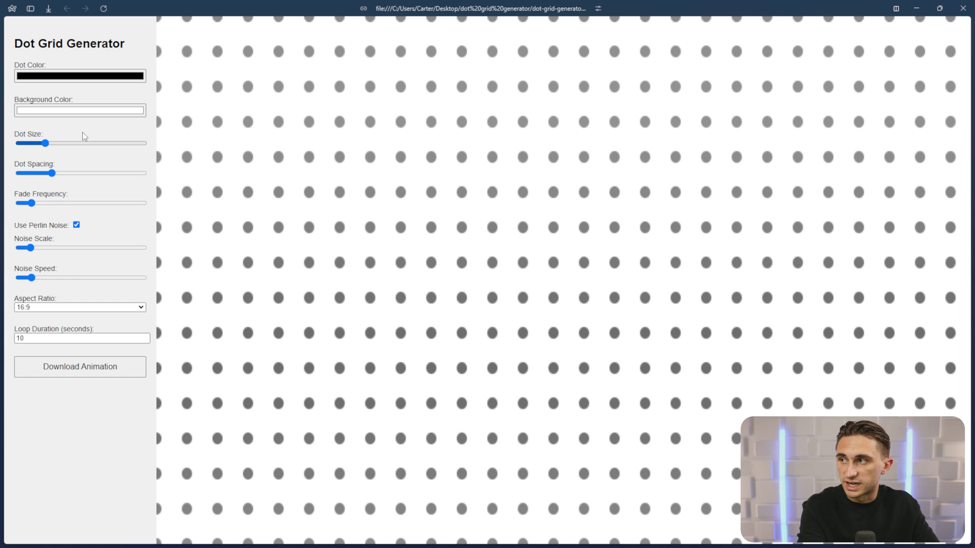
- Shrink dot size to minimum, widen dot spacing and raise fade frequency
drag(50, 151, 9, 153)
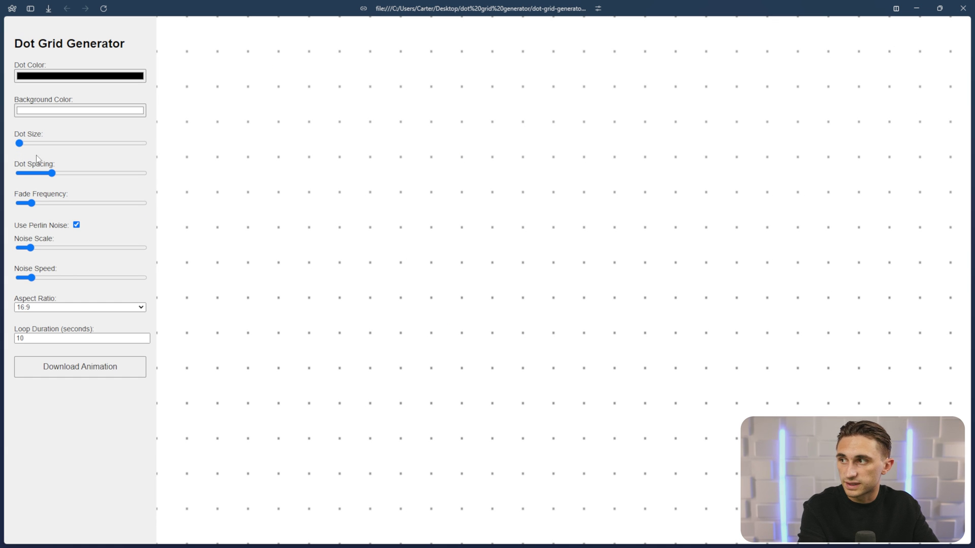
drag(55, 176, 62, 176)
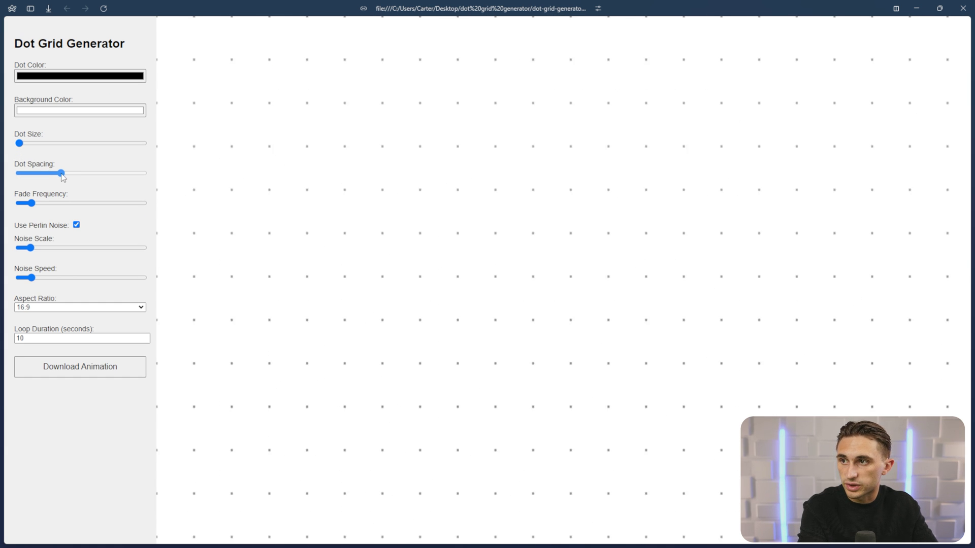
drag(35, 210, 66, 208)
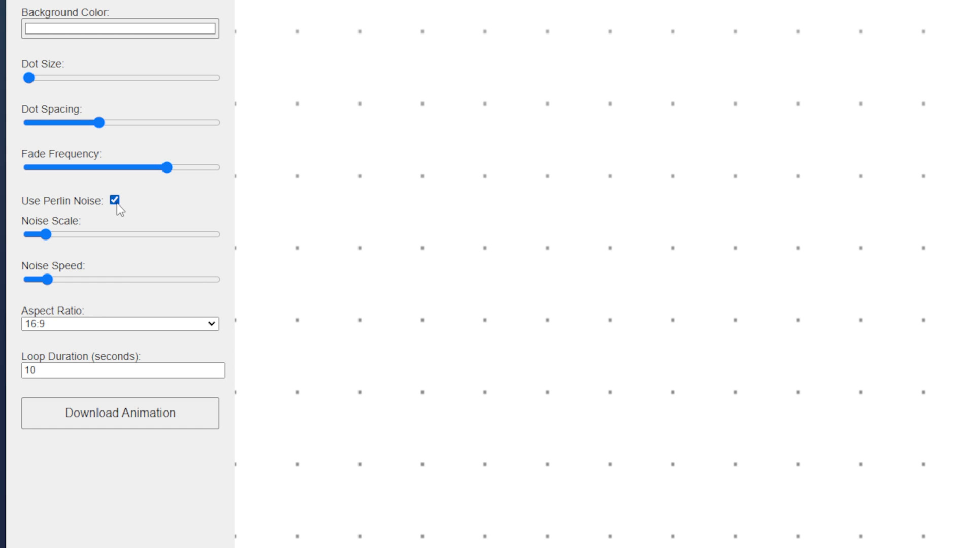
- Make the dots grey, set a 1:1 aspect ratio and download the animation
click(123, 75)
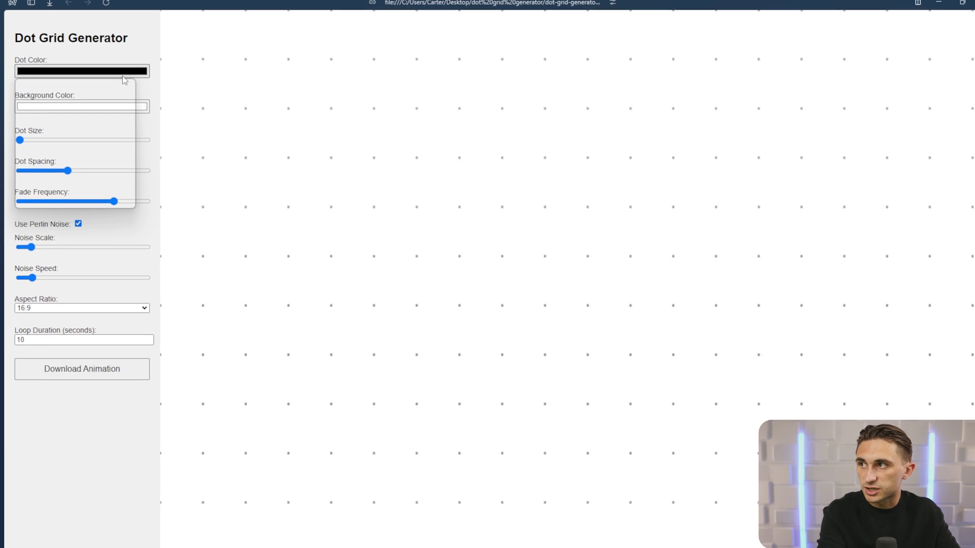
drag(105, 95, 1, 119)
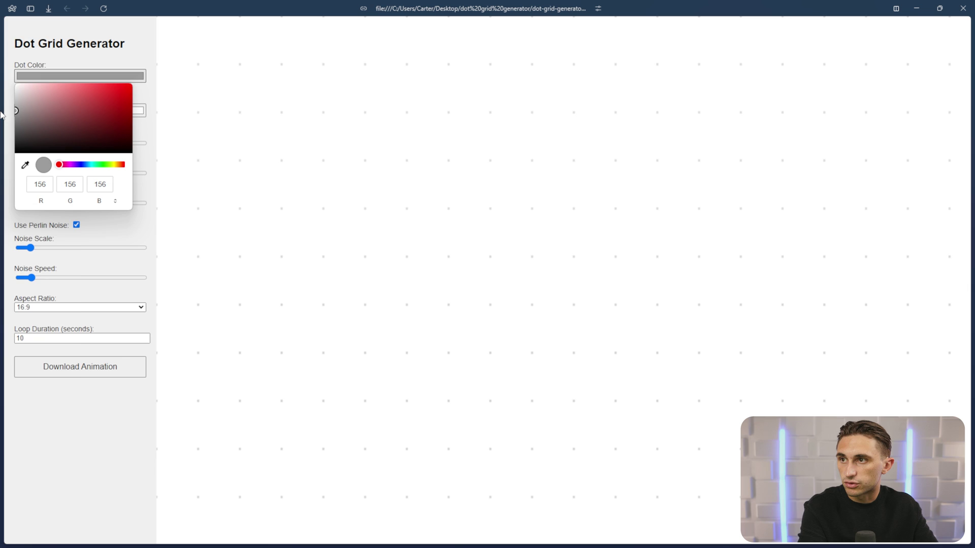
click(146, 50)
click(127, 308)
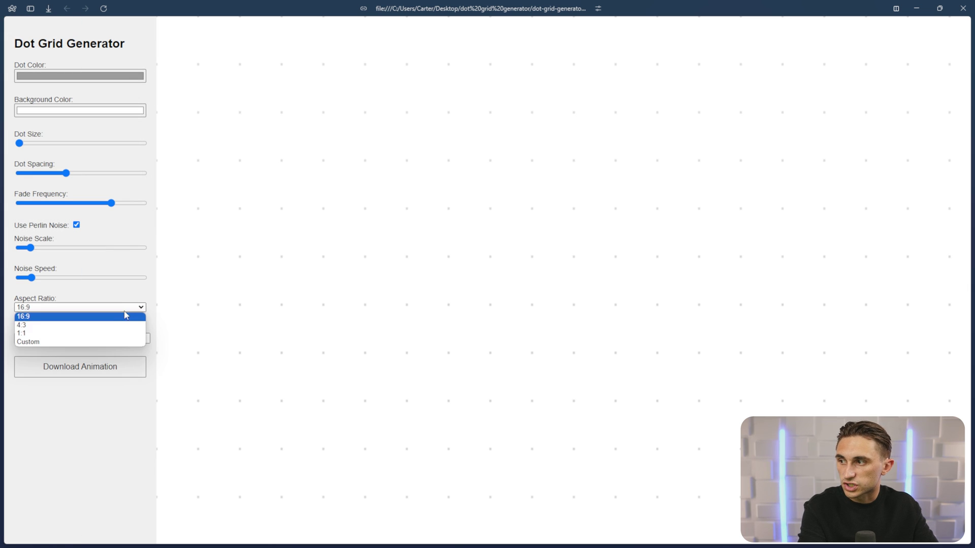
click(101, 333)
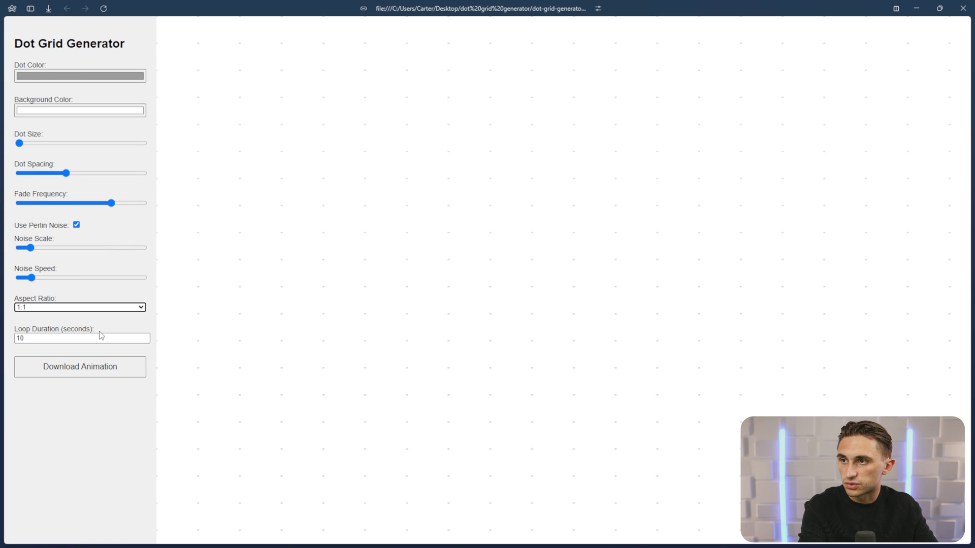
click(132, 341)
click(81, 370)
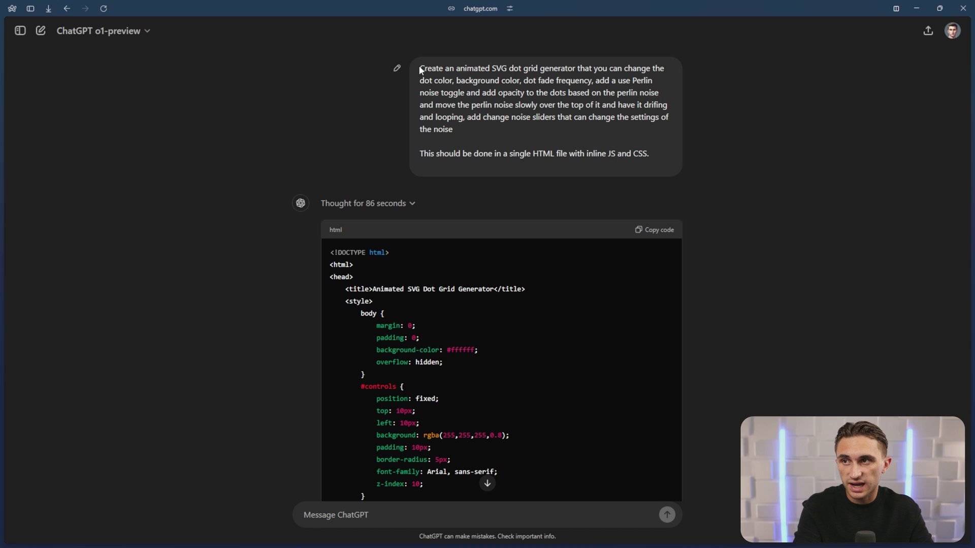
- Highlight the prompt's fade frequency, looping noise and single-HTML-file requirements while reading
drag(422, 67, 510, 68)
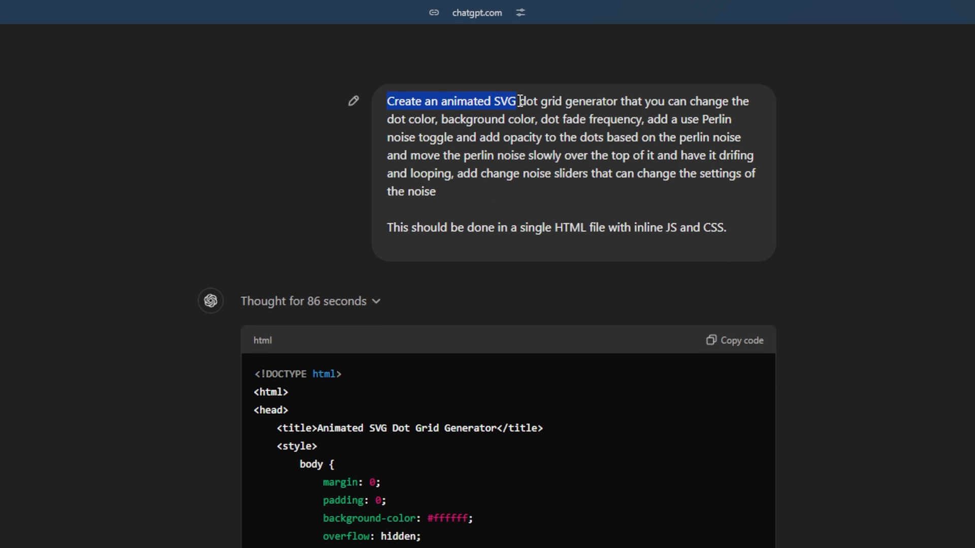
drag(521, 101, 540, 101)
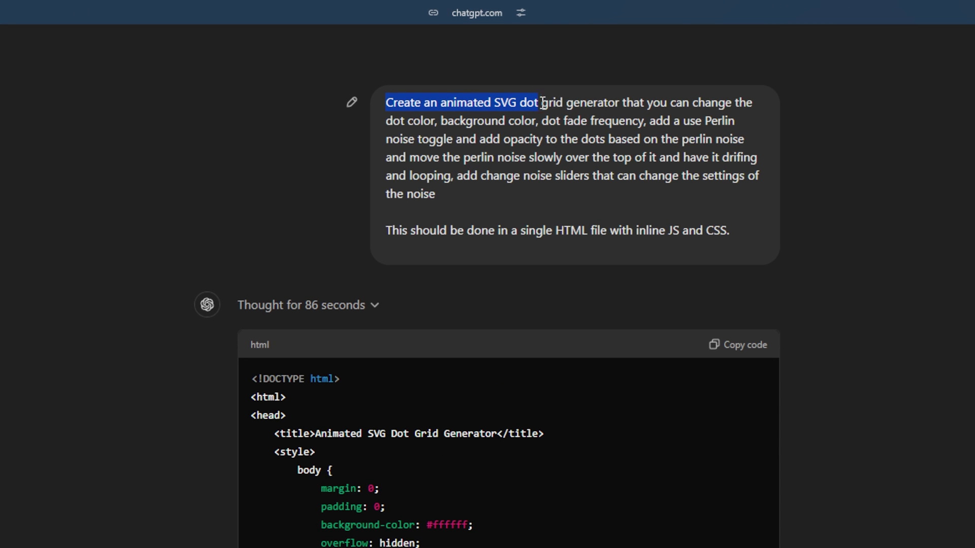
drag(605, 104, 733, 103)
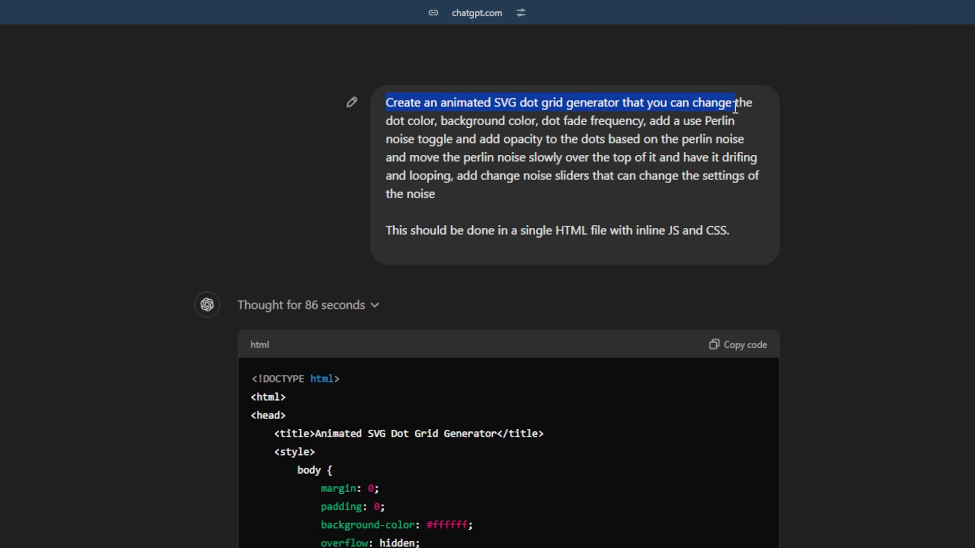
click(358, 124)
triple_click(454, 123)
click(468, 124)
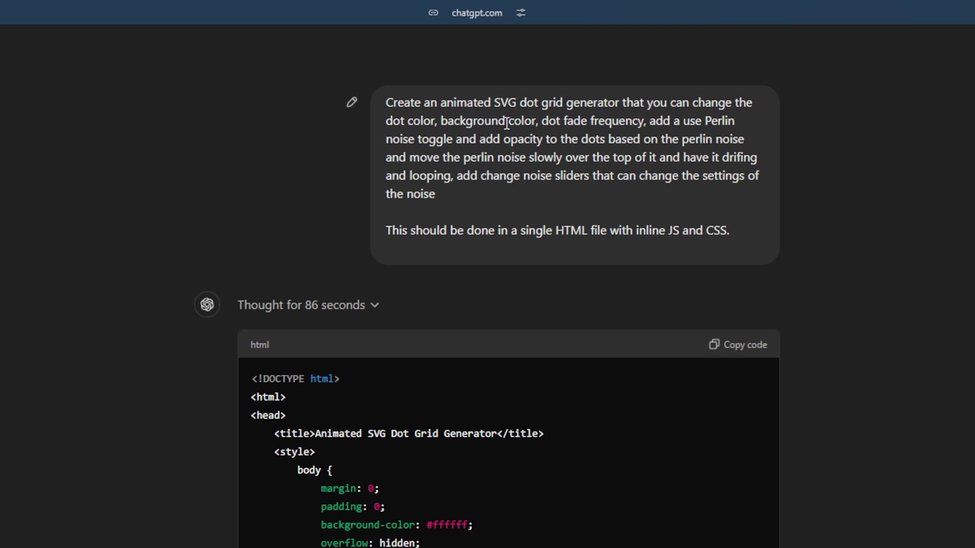
drag(555, 123, 676, 164)
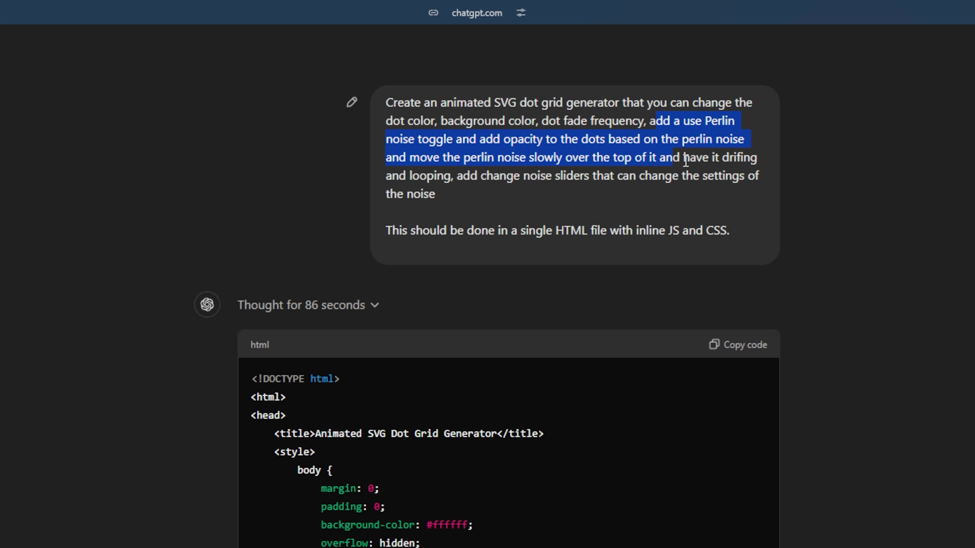
drag(721, 158, 450, 179)
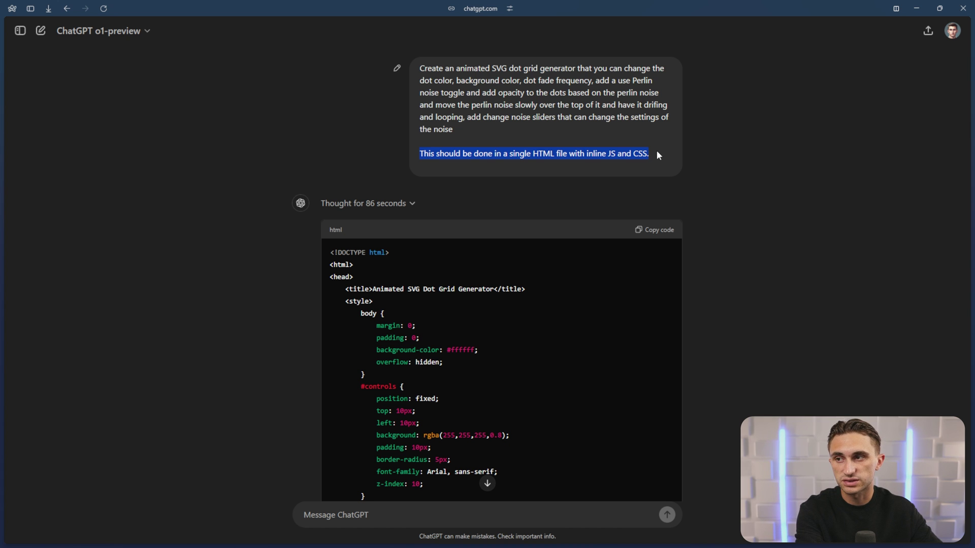
click(659, 151)
drag(648, 169, 421, 69)
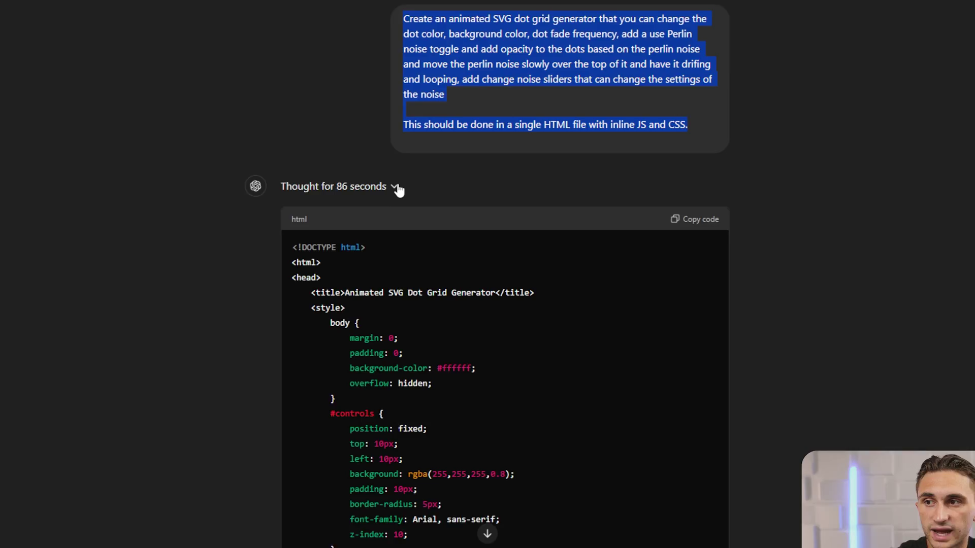
- Expand the 86-second reasoning and scroll through the code to the usage instructions
click(382, 175)
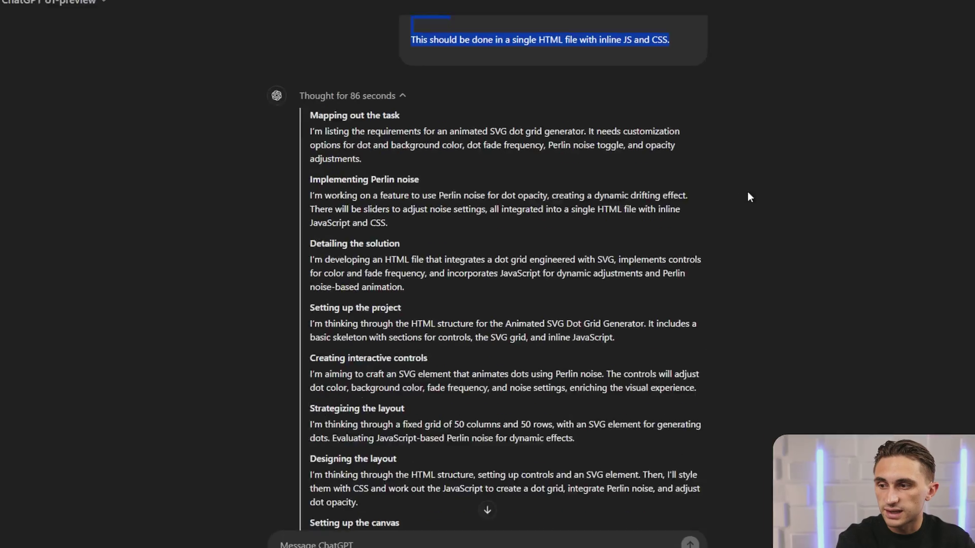
scroll(747, 197, down, 5)
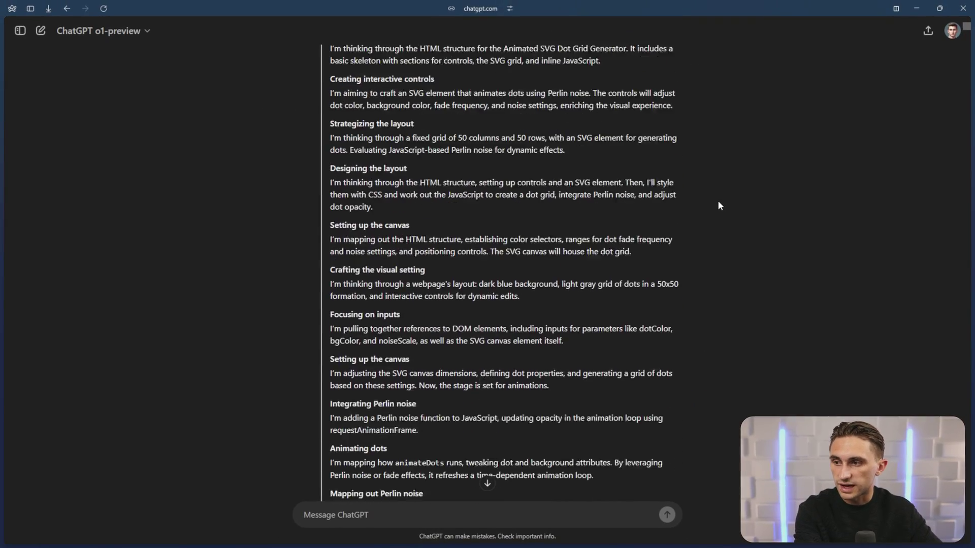
scroll(718, 204, down, 8)
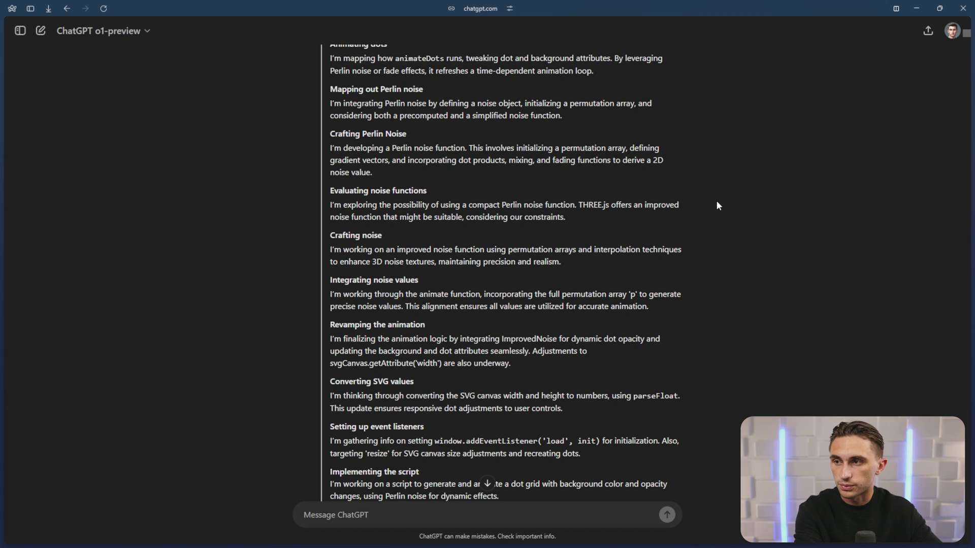
scroll(717, 203, down, 10)
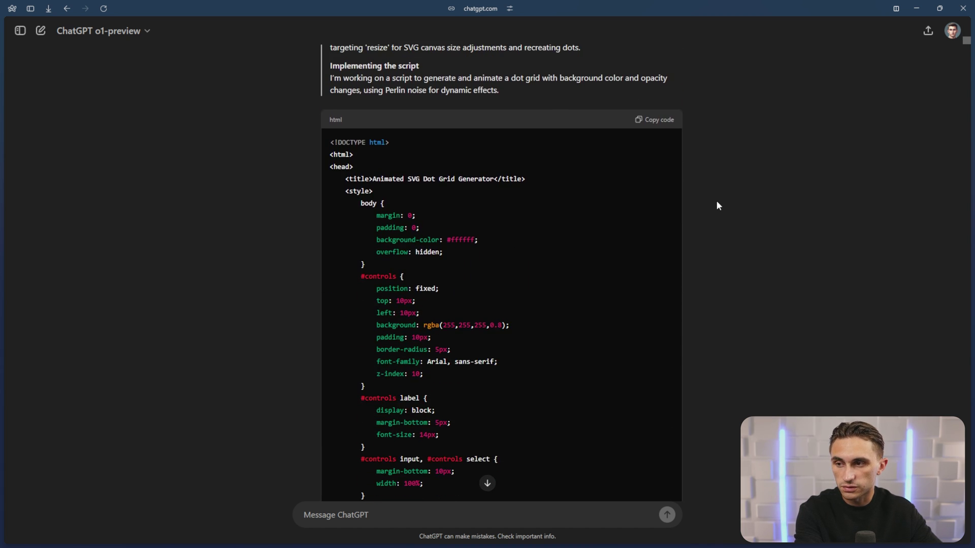
scroll(717, 204, down, 15)
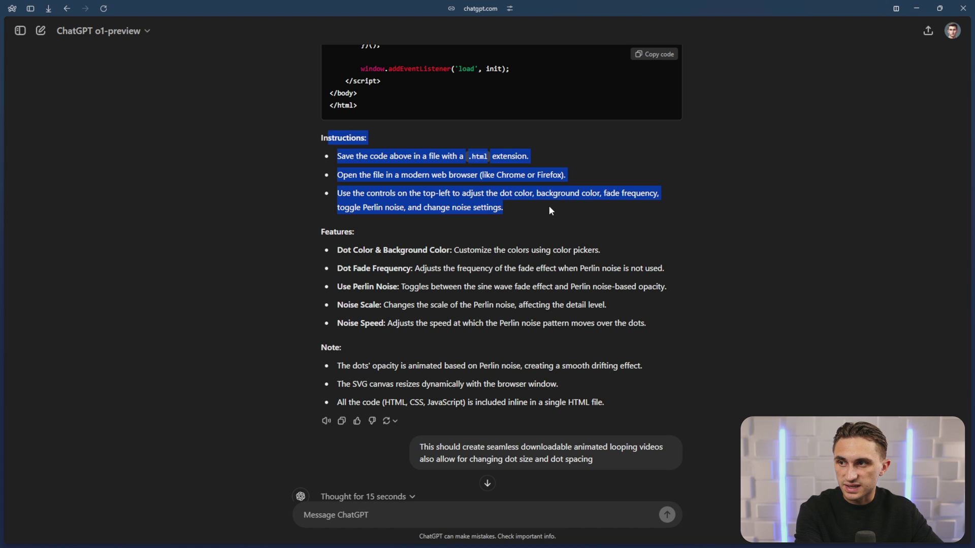
drag(548, 211, 655, 331)
drag(326, 350, 596, 413)
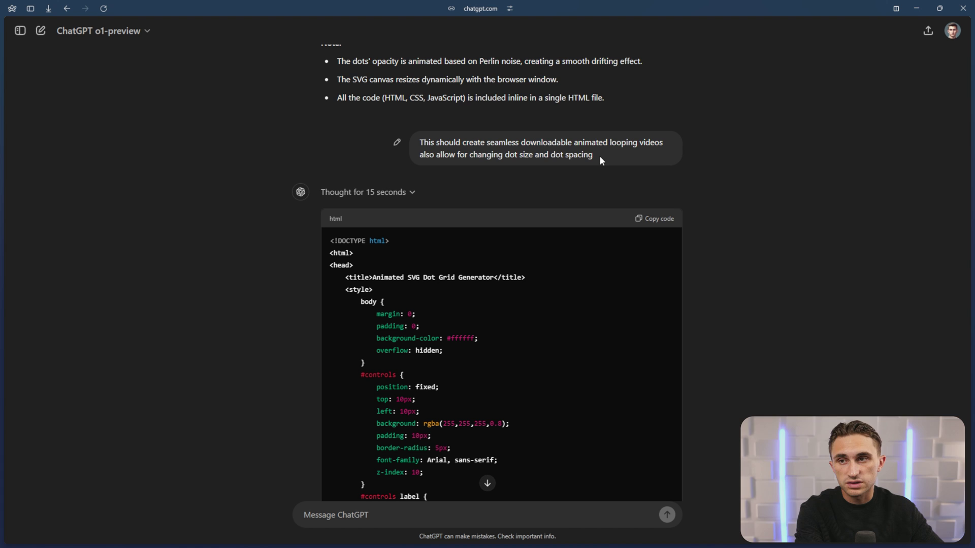
- Read the follow-up request for looping videos, then tighten dot spacing into a denser grid
drag(598, 156, 421, 145)
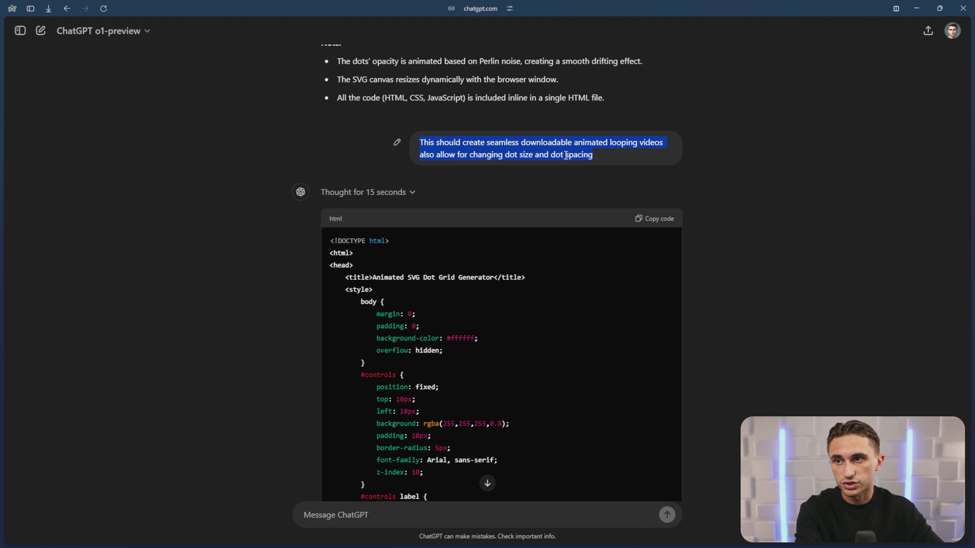
click(776, 181)
scroll(650, 274, down, 10)
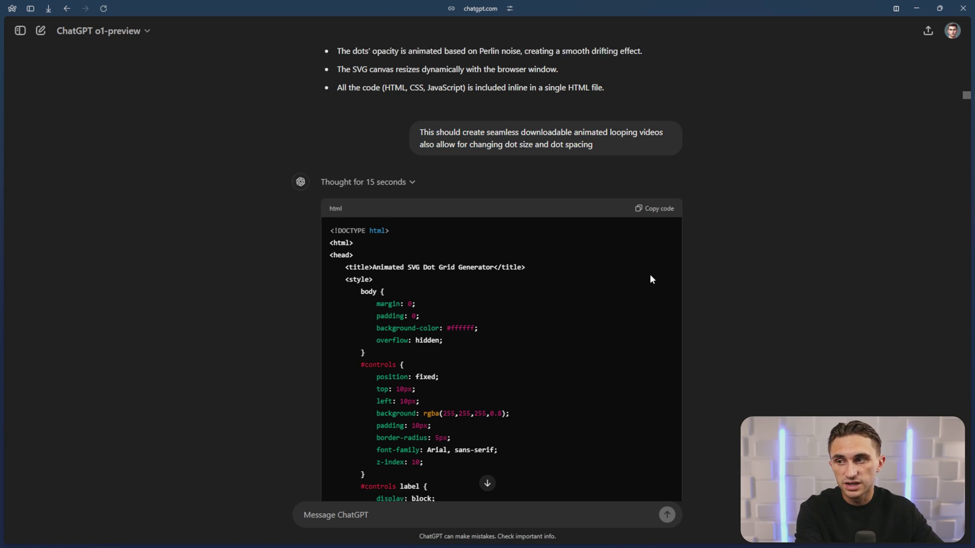
scroll(655, 275, down, 15)
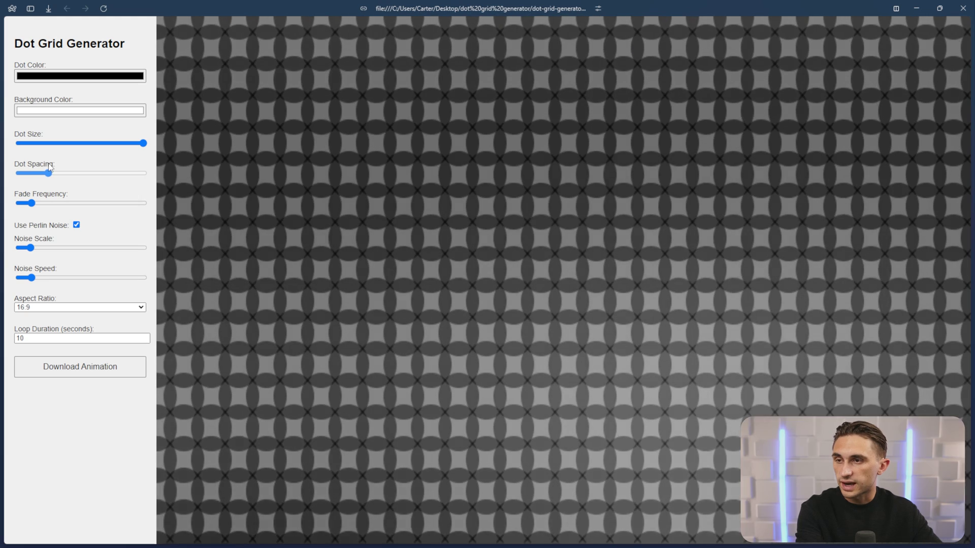
drag(46, 169, 39, 168)
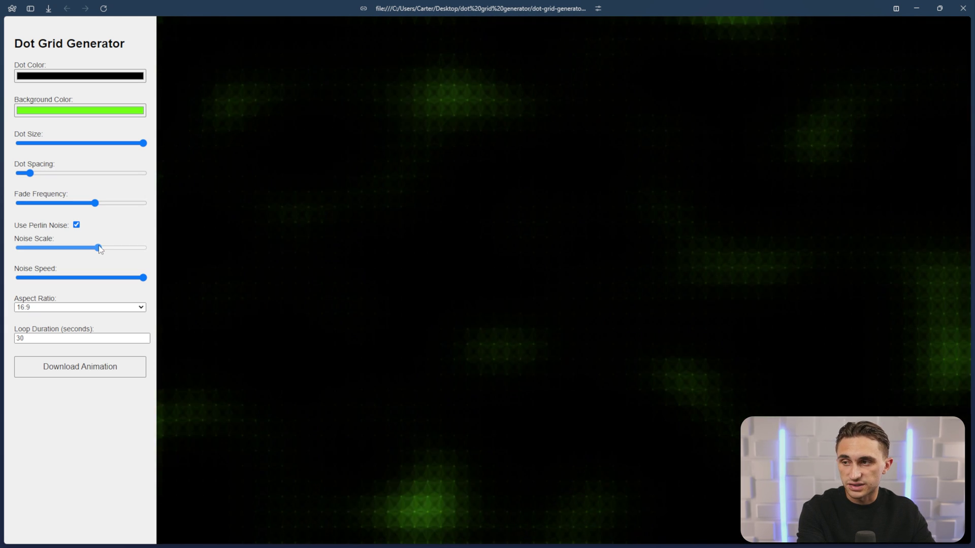
- Raise the noise scale to maximum and lower dot spacing so the dots overlap
drag(95, 248, 129, 280)
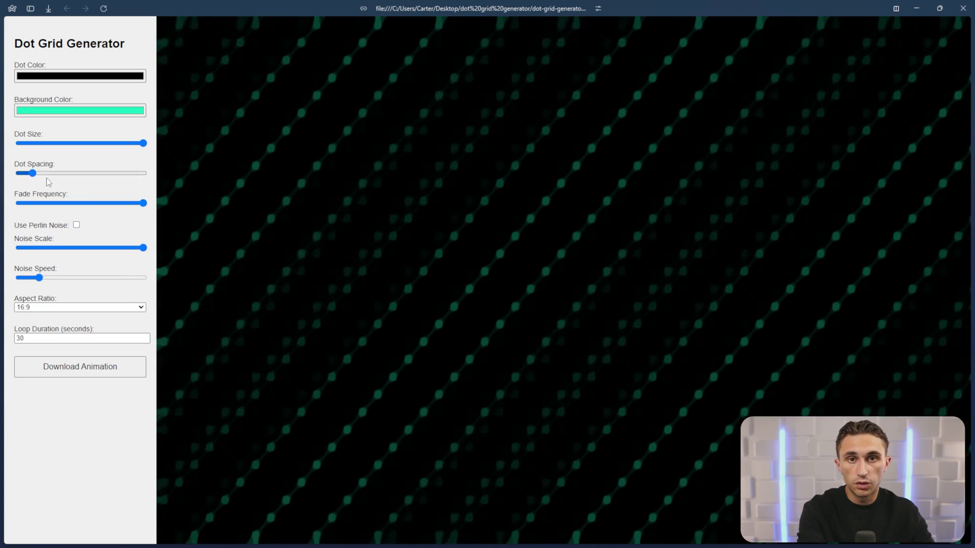
click(49, 173)
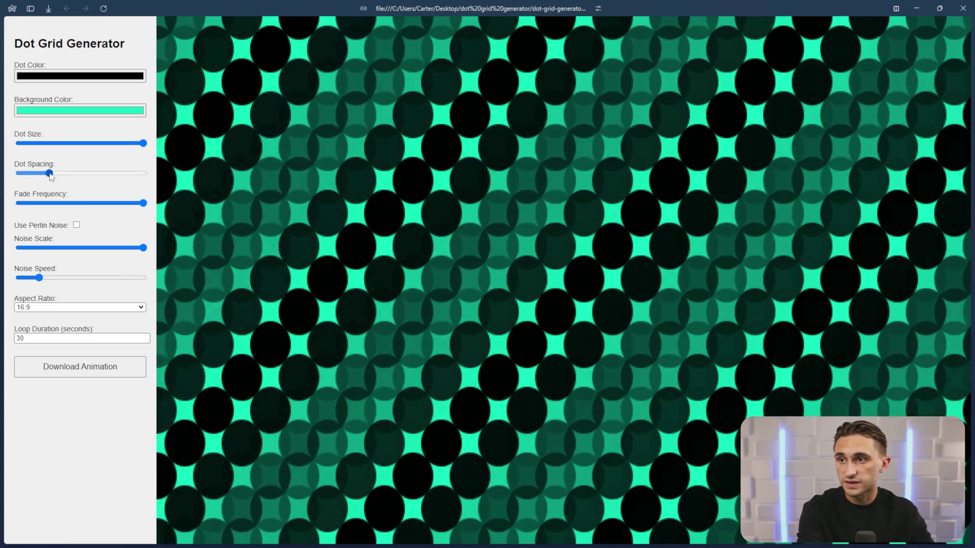
drag(50, 174, 31, 174)
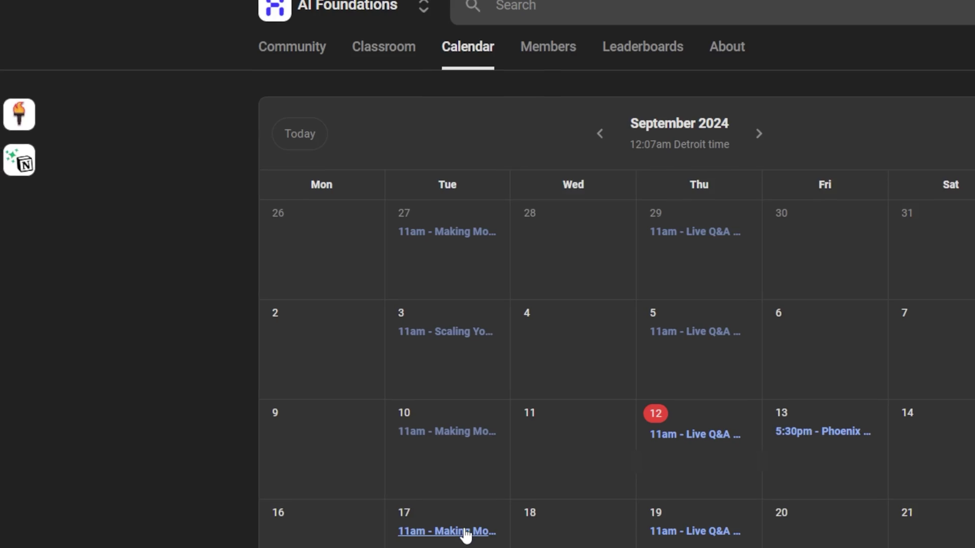
- Open the September 17 event in the AI Foundations calendar
click(488, 513)
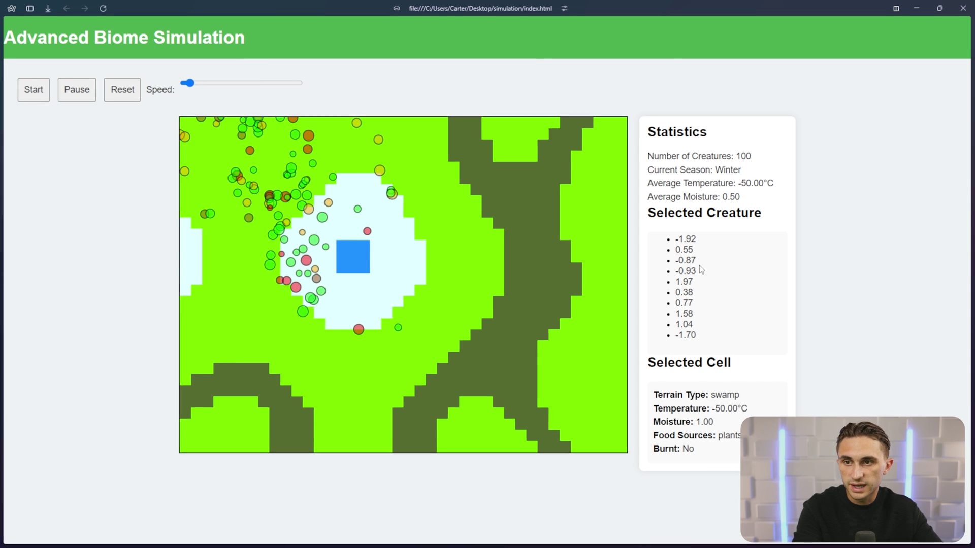
- Scroll up the Selected Creature panel and select a detritivore aged 1714 on the map
scroll(589, 268, up, 3)
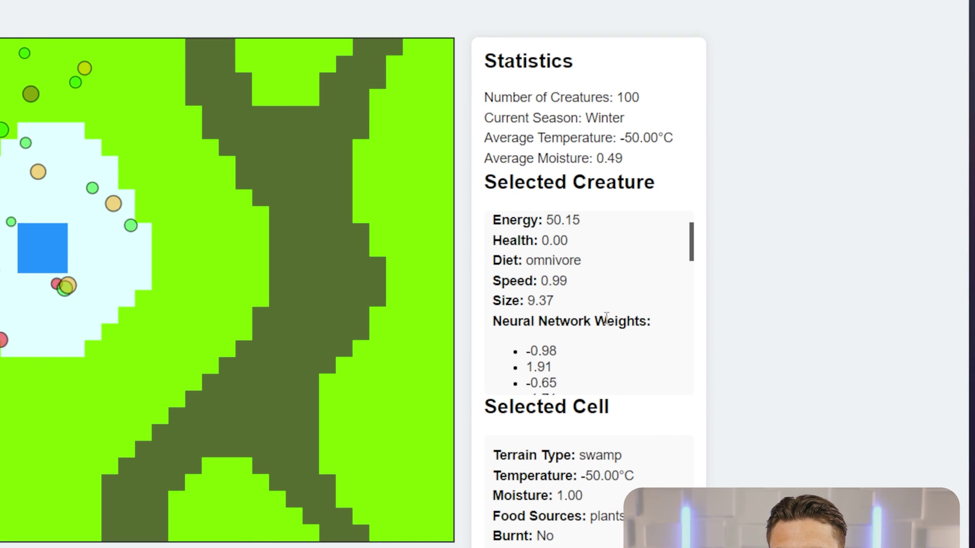
scroll(559, 234, up, 2)
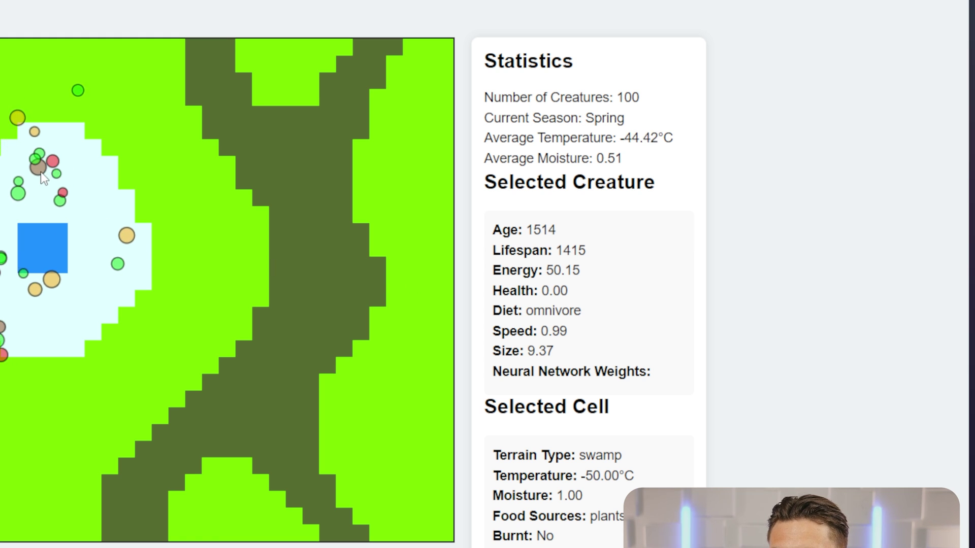
click(50, 171)
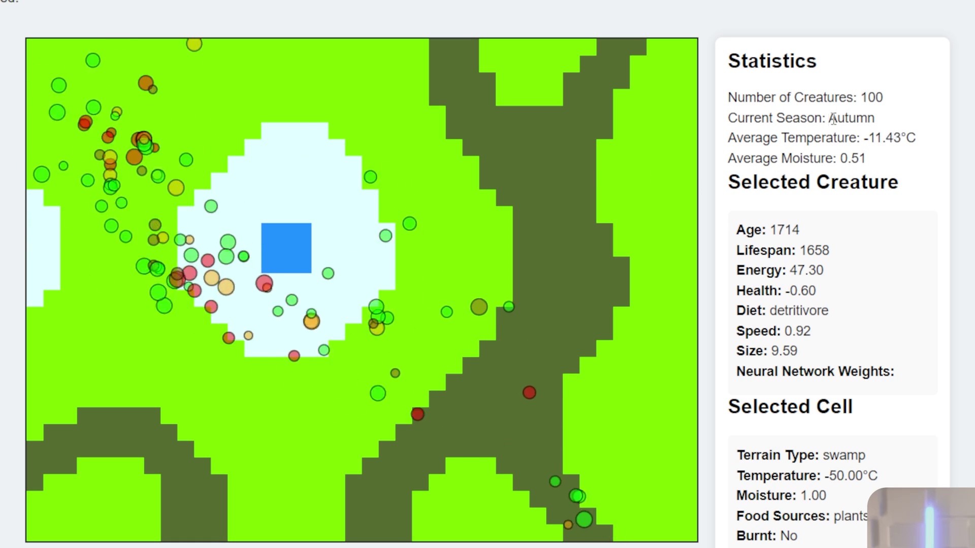
- Highlight the current season and average temperature, then inspect a land cell on the map
double_click(863, 119)
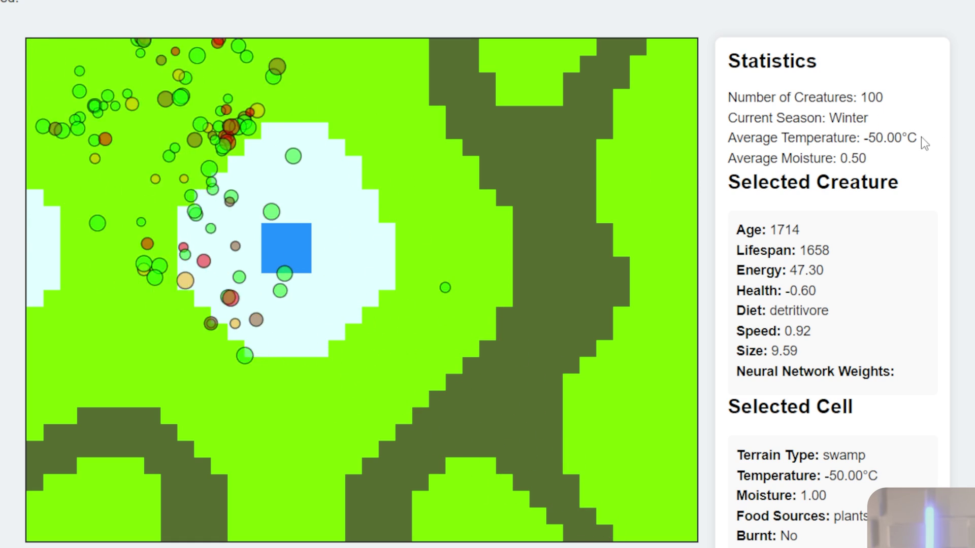
drag(921, 136, 828, 137)
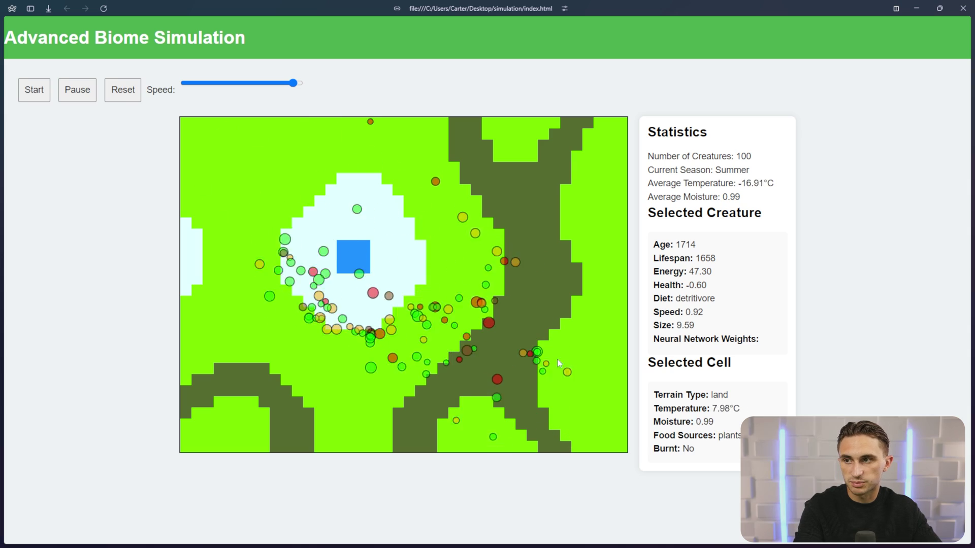
click(384, 240)
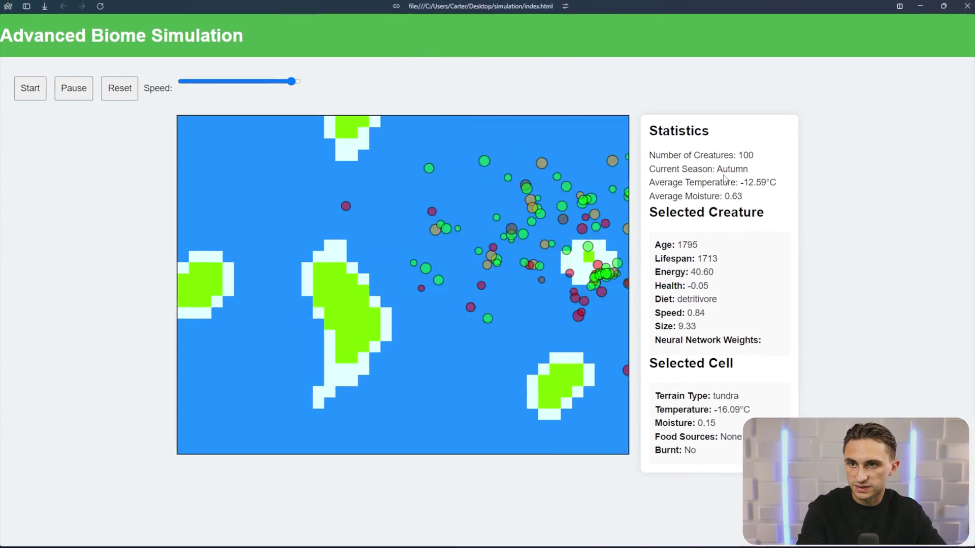
- Highlight the autumn season label in the flooded biome simulation
double_click(748, 170)
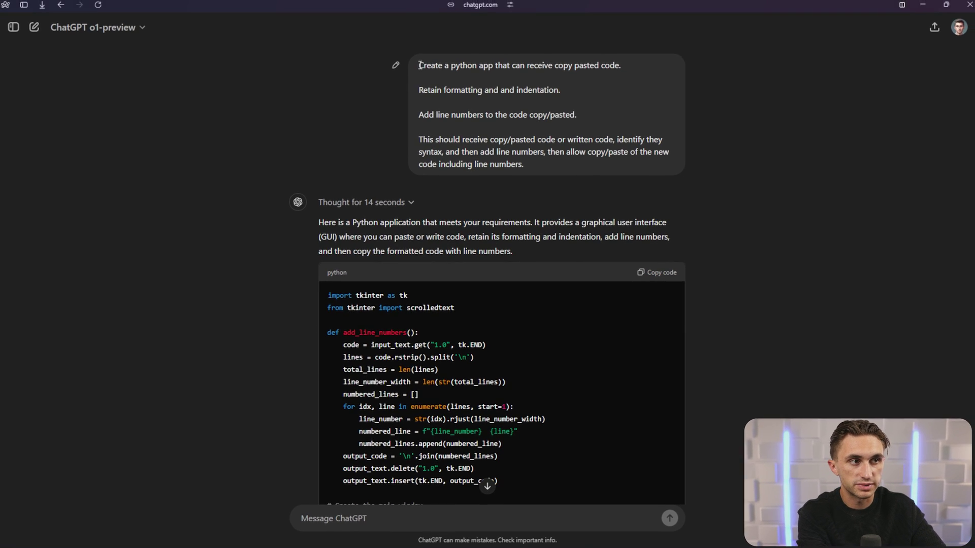
- Highlight the prompt's formatting, add-line-numbers and pasted-code requirements in ChatGPT
drag(419, 65, 603, 66)
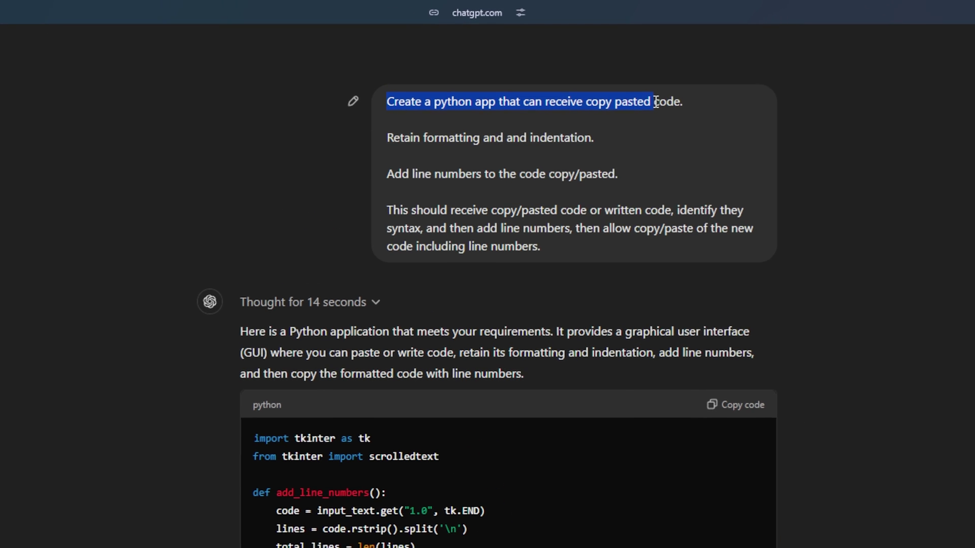
drag(656, 102, 688, 110)
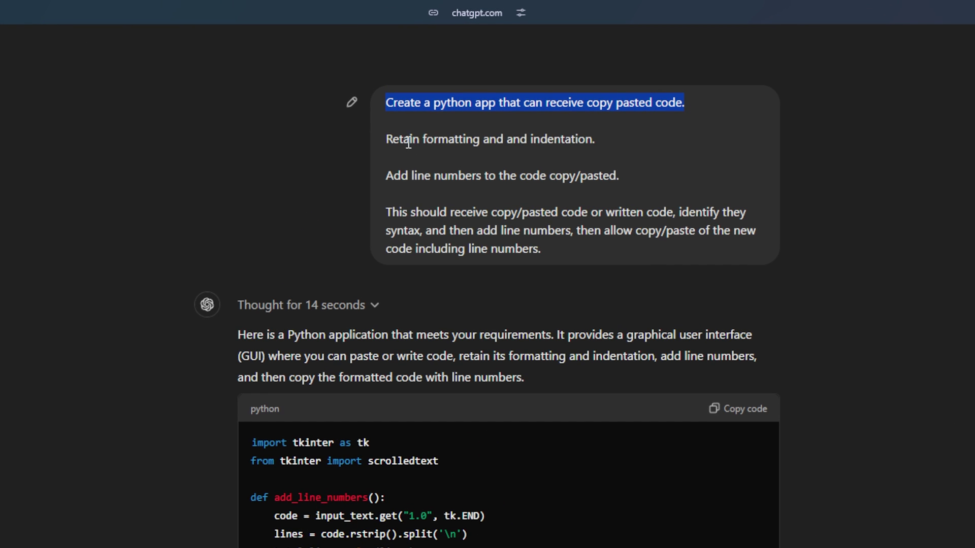
drag(408, 143, 591, 145)
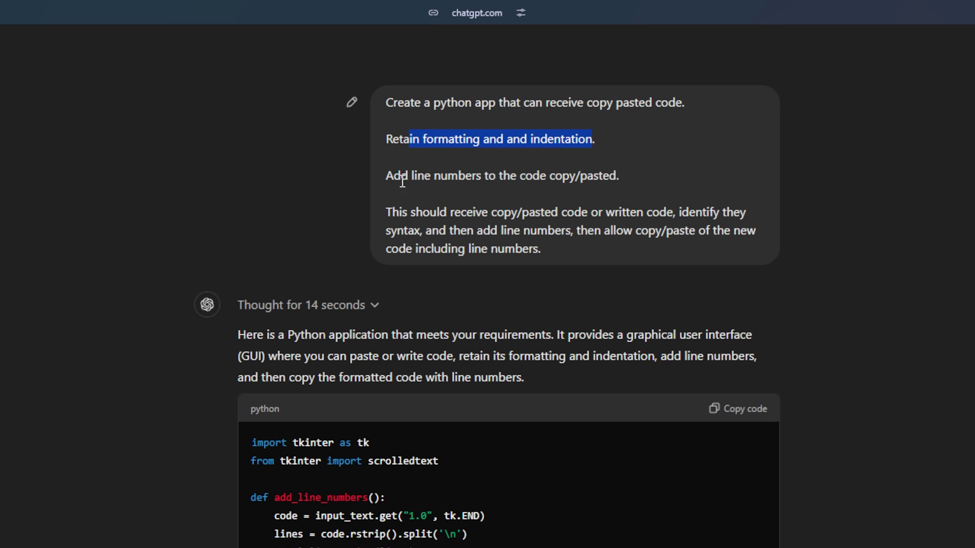
drag(394, 178, 402, 176)
drag(508, 179, 619, 173)
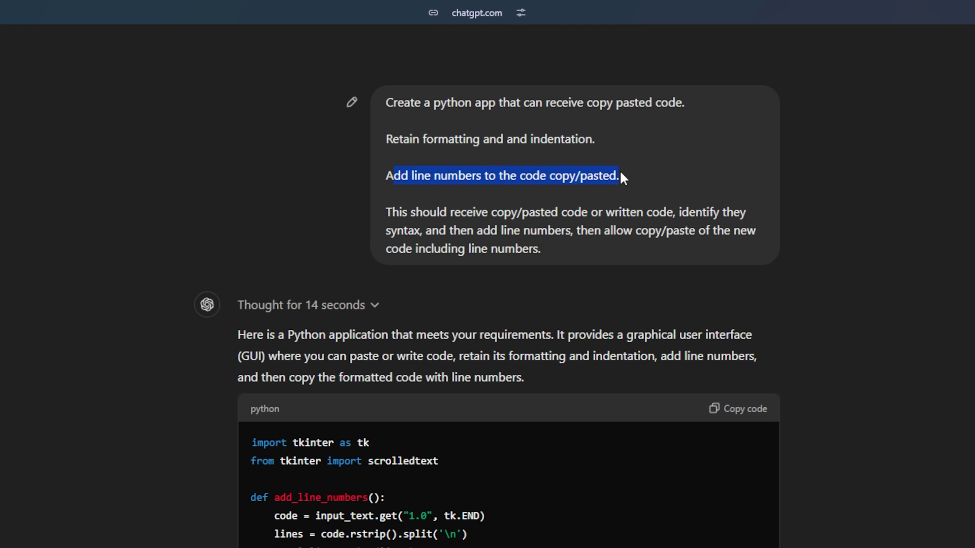
drag(460, 212, 552, 210)
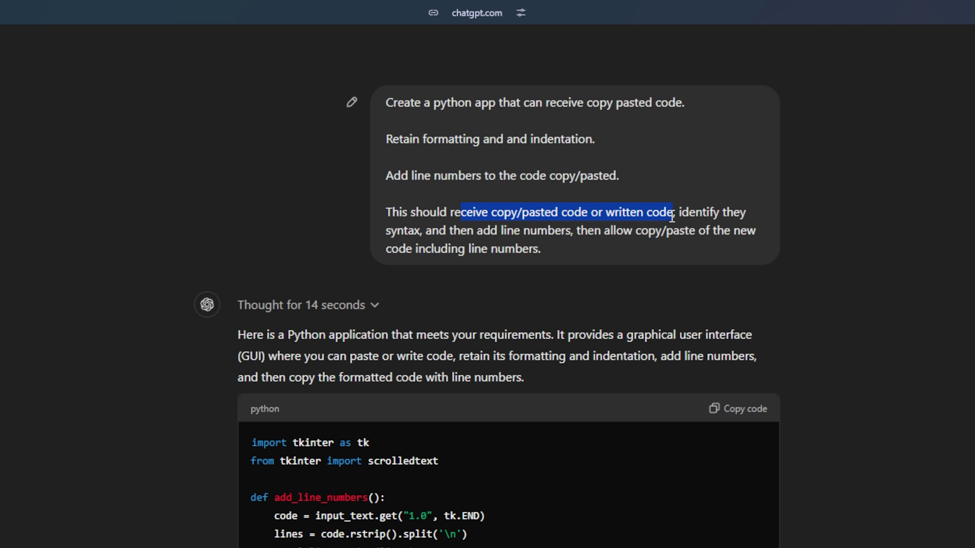
- Highlight the add-numbers-then-copy requirement, then open the lines folder's app script
click(694, 215)
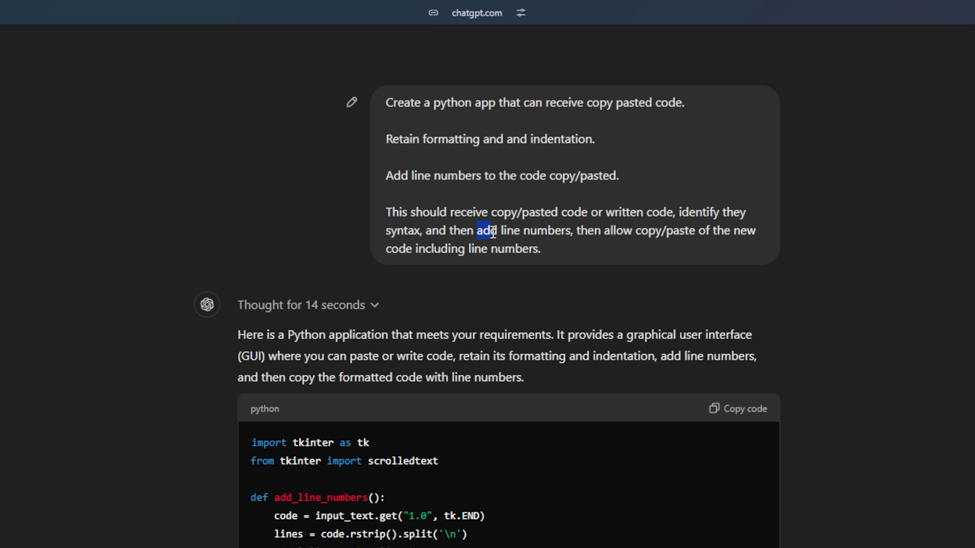
drag(492, 232, 668, 233)
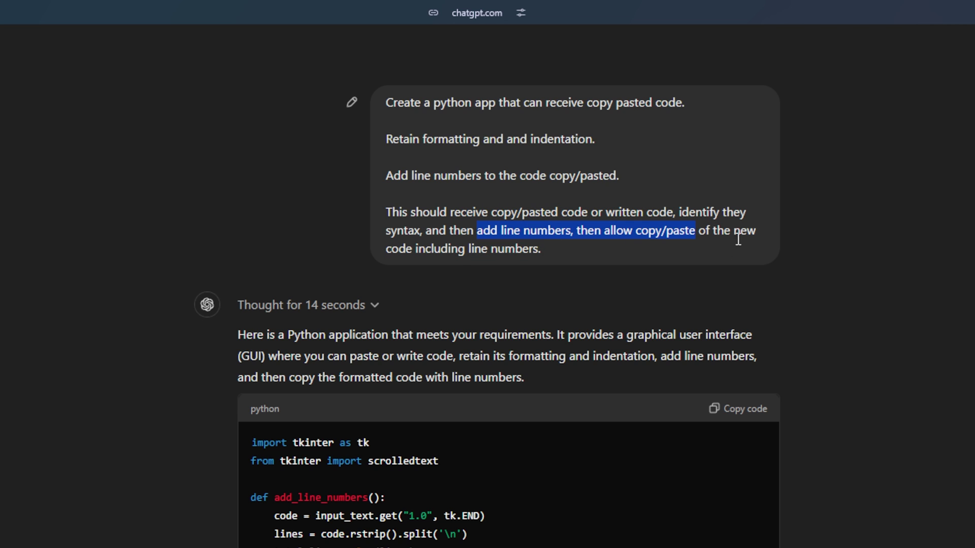
click(607, 250)
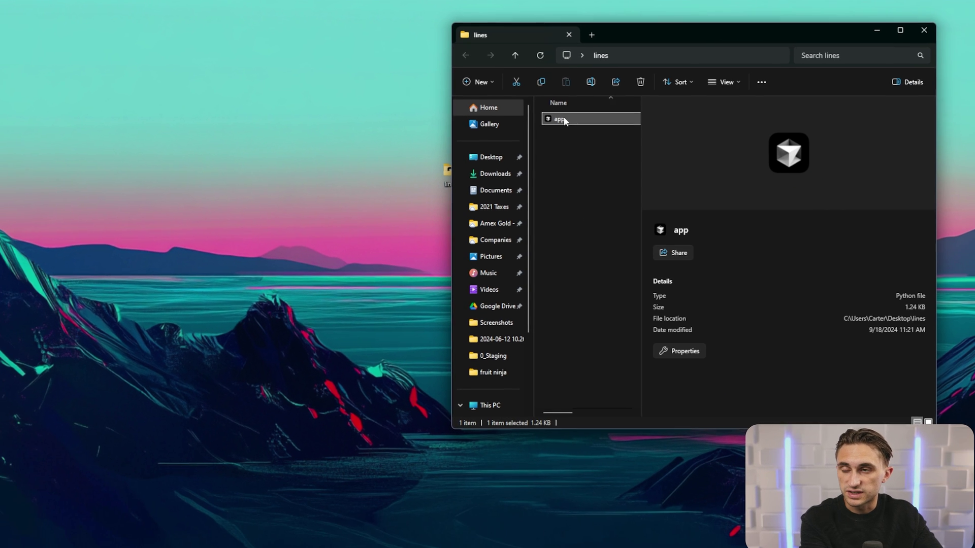
right_click(561, 115)
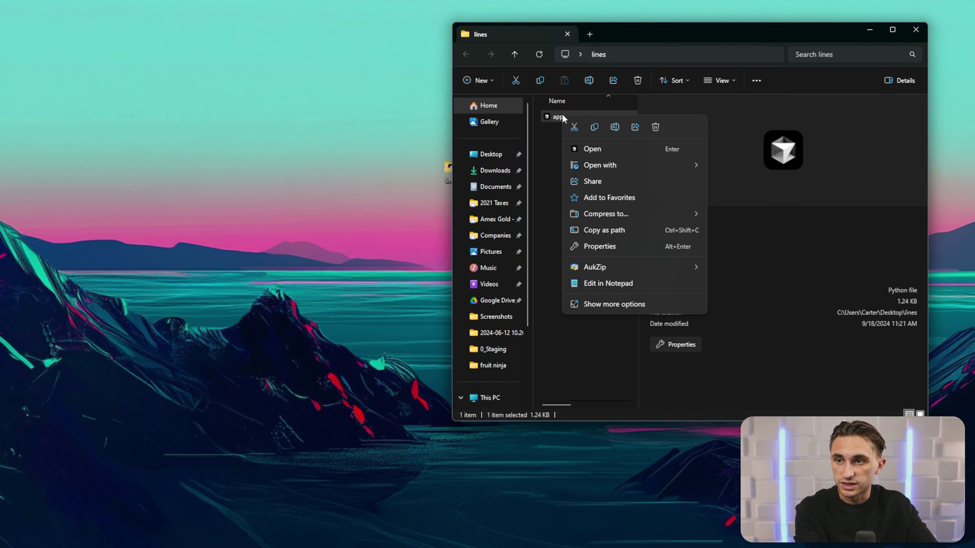
click(609, 151)
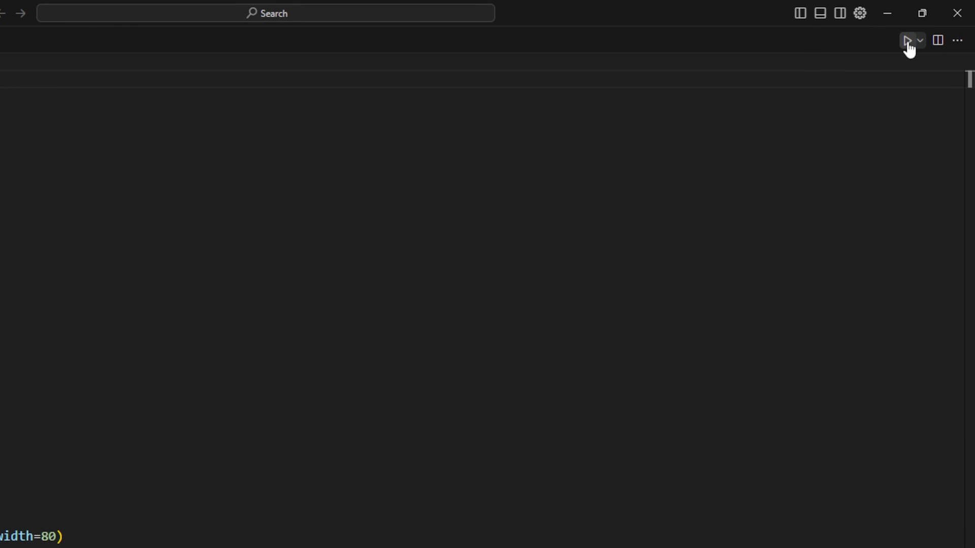
- Run the app, paste its own source into Input Code, and add line numbers to it
click(907, 43)
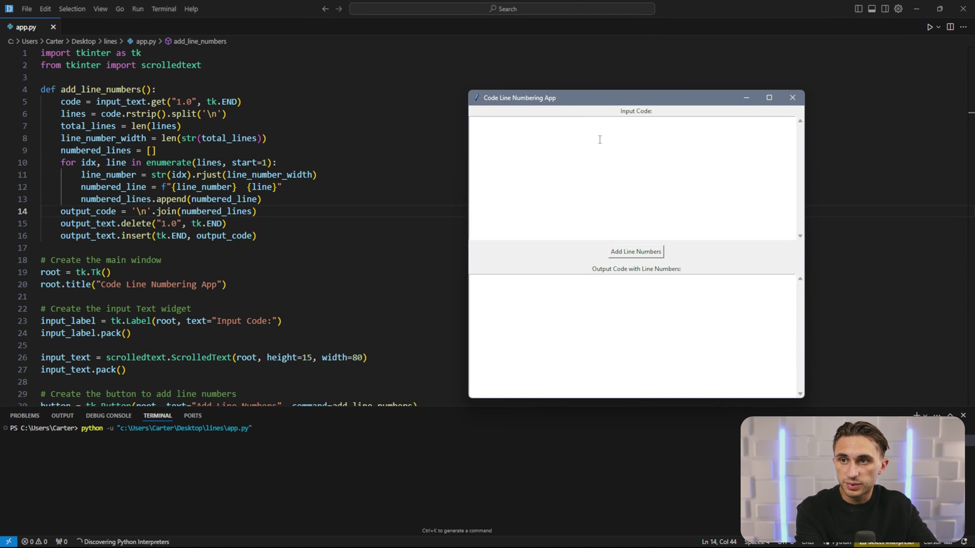
click(731, 140)
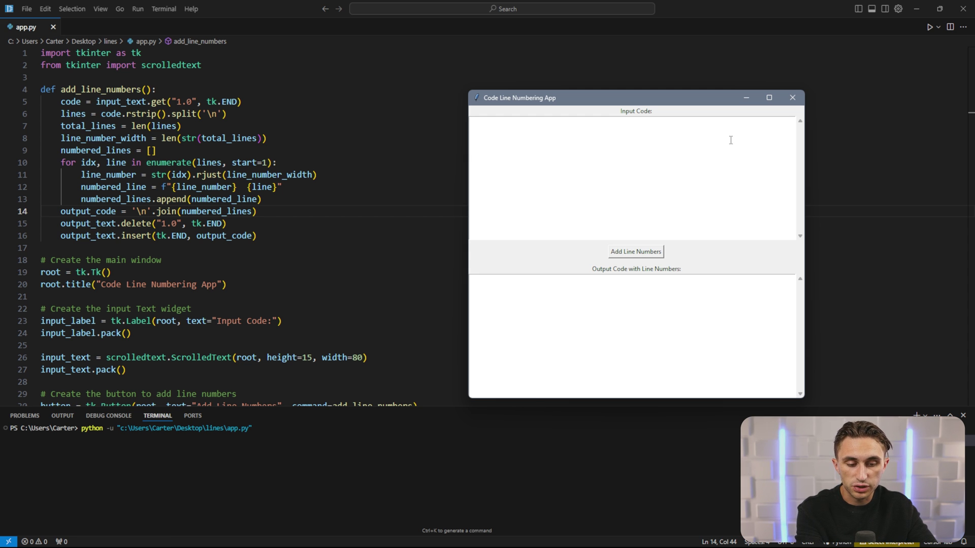
key(ctrl+v)
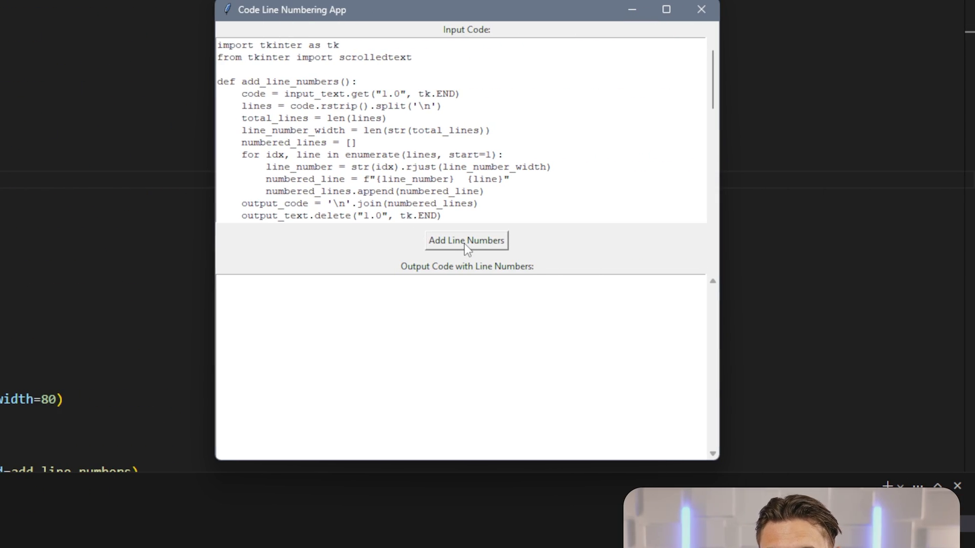
click(464, 243)
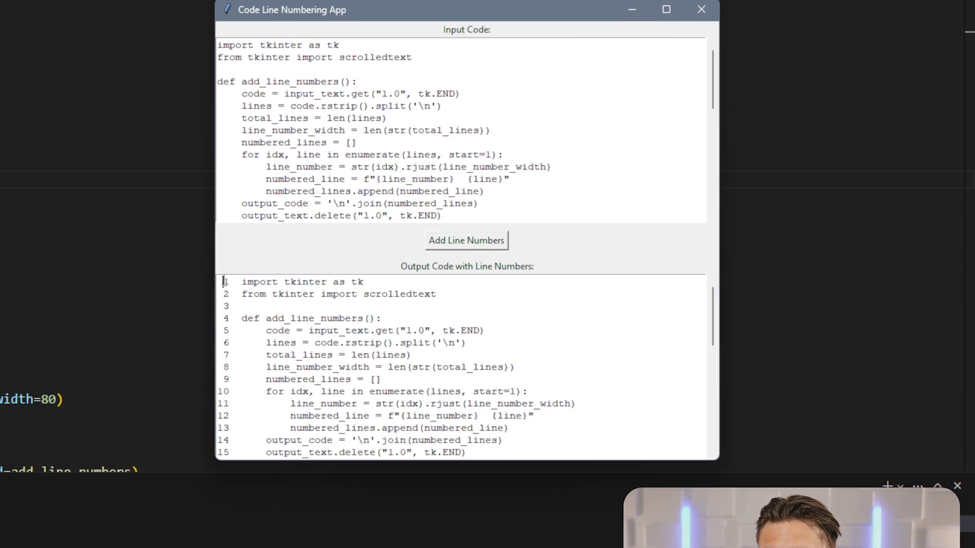
drag(224, 282, 462, 541)
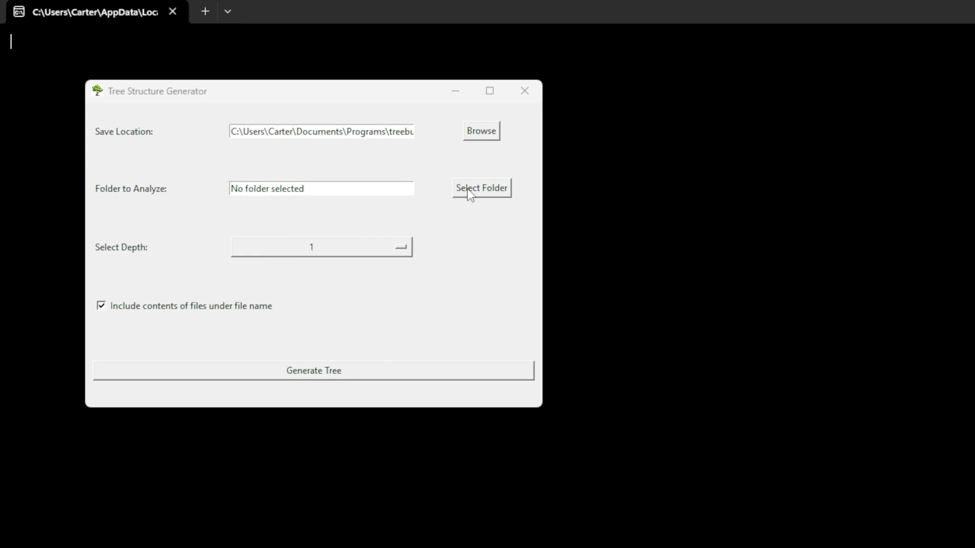
- Toggle the file-contents option, set depth to 2, and generate the simulation folder tree
click(117, 307)
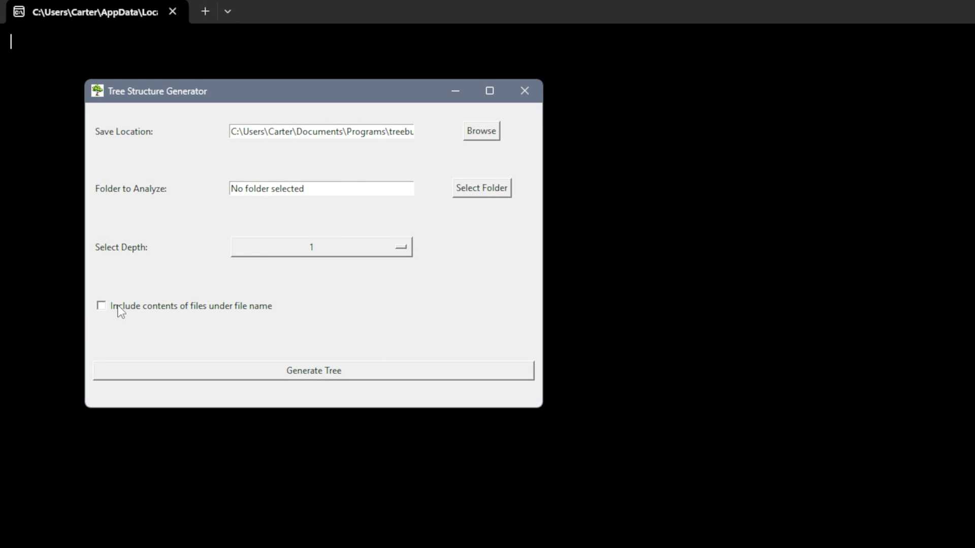
click(394, 249)
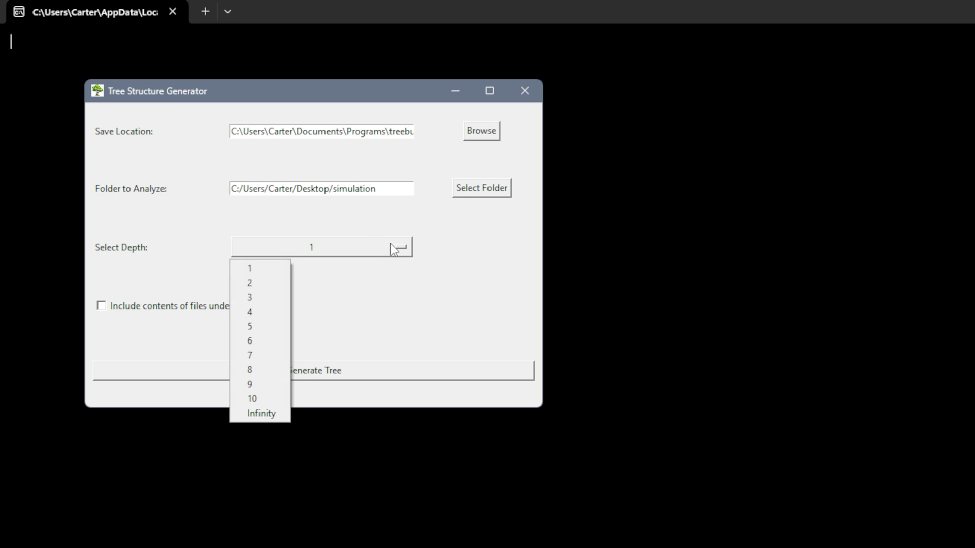
click(254, 283)
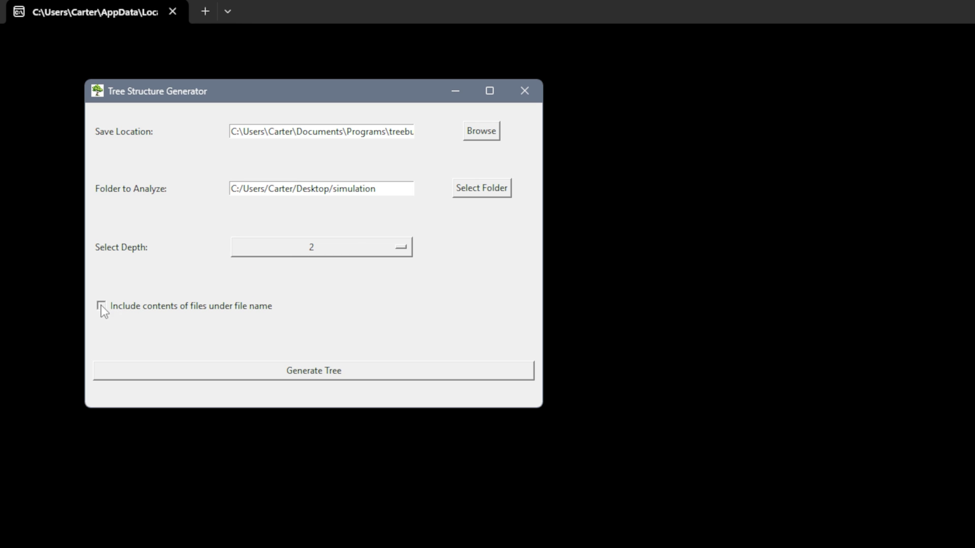
click(347, 369)
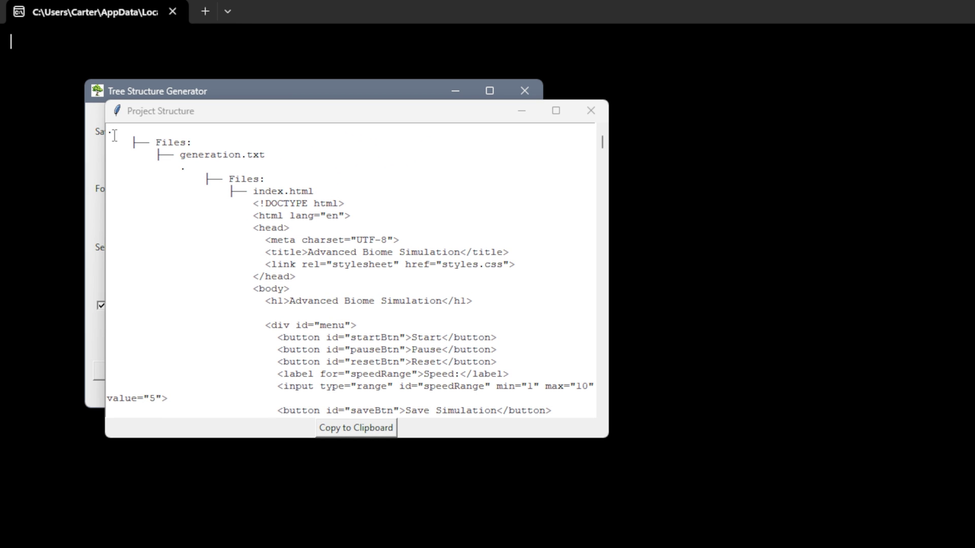
- Review the generated tree down to index.html and copy it to the clipboard
drag(109, 132, 305, 122)
click(295, 221)
drag(253, 191, 376, 202)
click(381, 195)
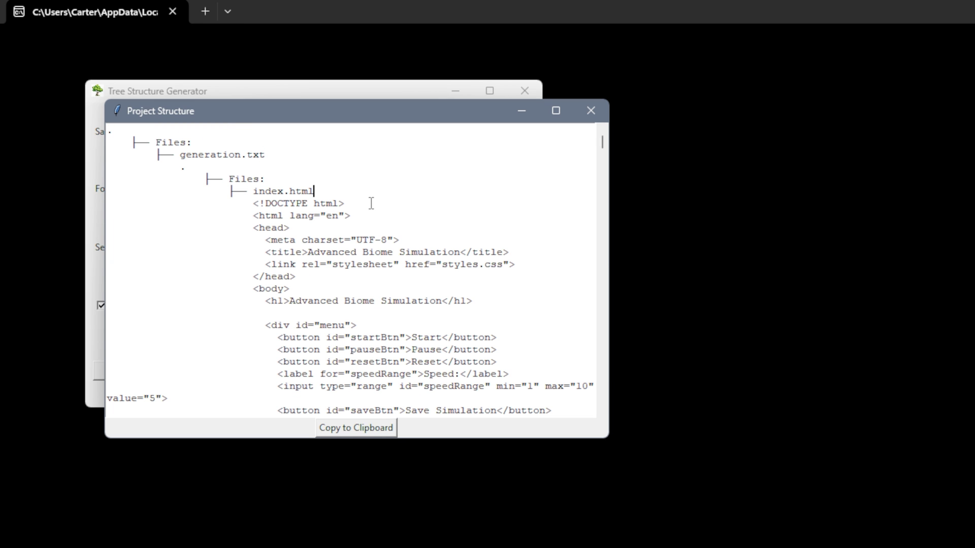
click(381, 425)
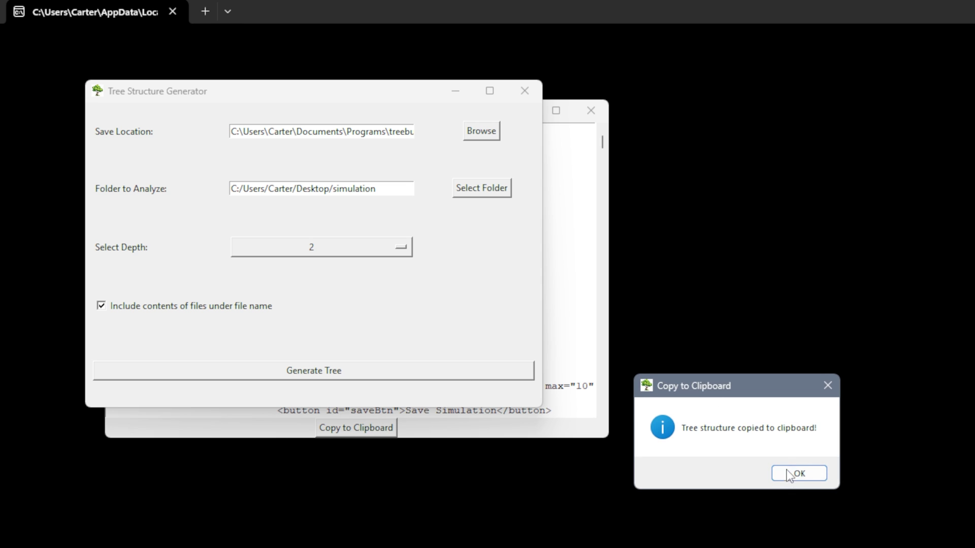
click(788, 475)
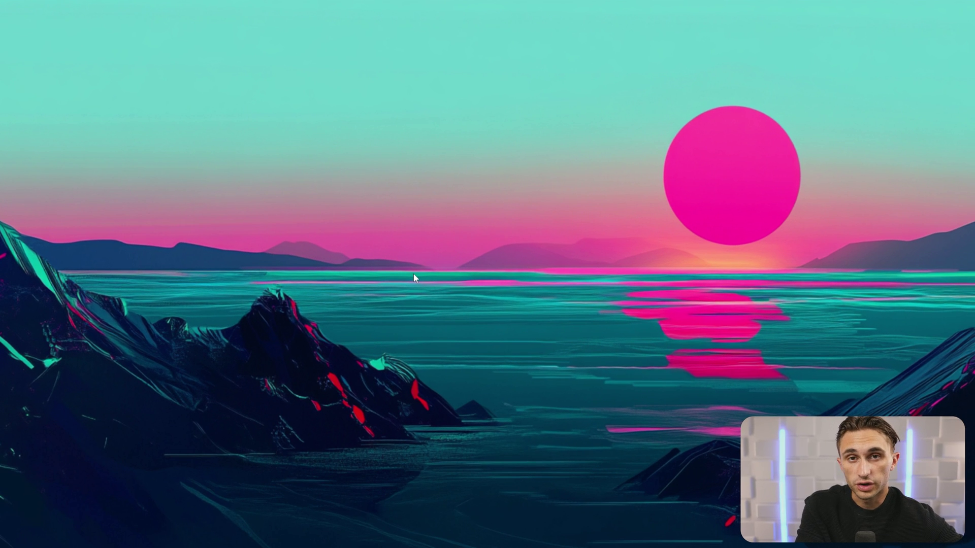
- Launch the QR Code Generator and move its window to the right
key(ctrl+alt+t)
key(super+Up)
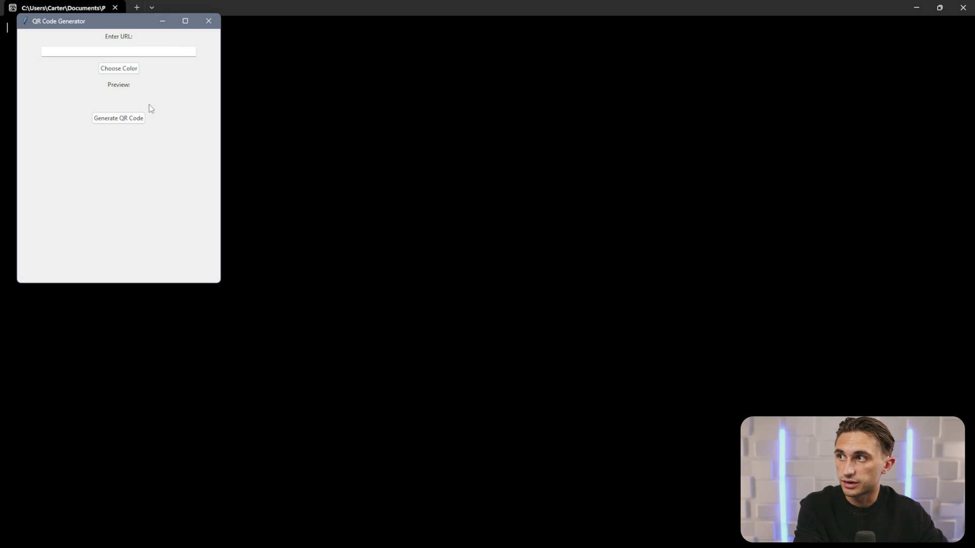
drag(109, 26, 442, 90)
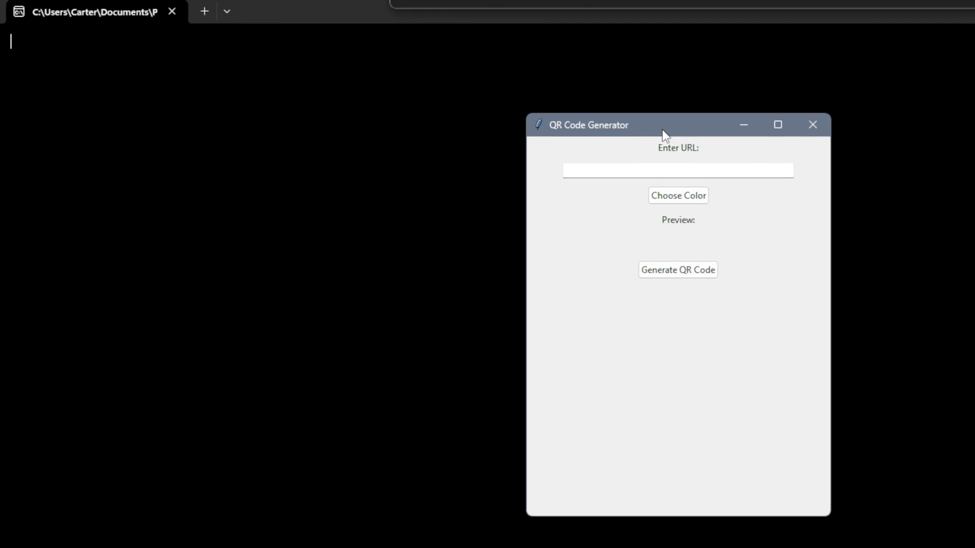
- Generate a red QR code for youtube.com and save it as qr_code.png
click(675, 166)
text(youtube.com)
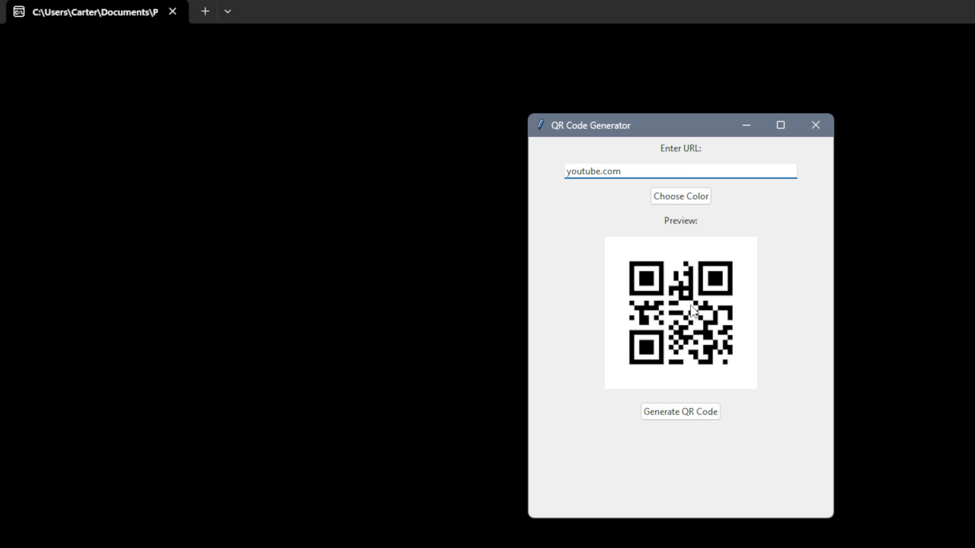
click(697, 196)
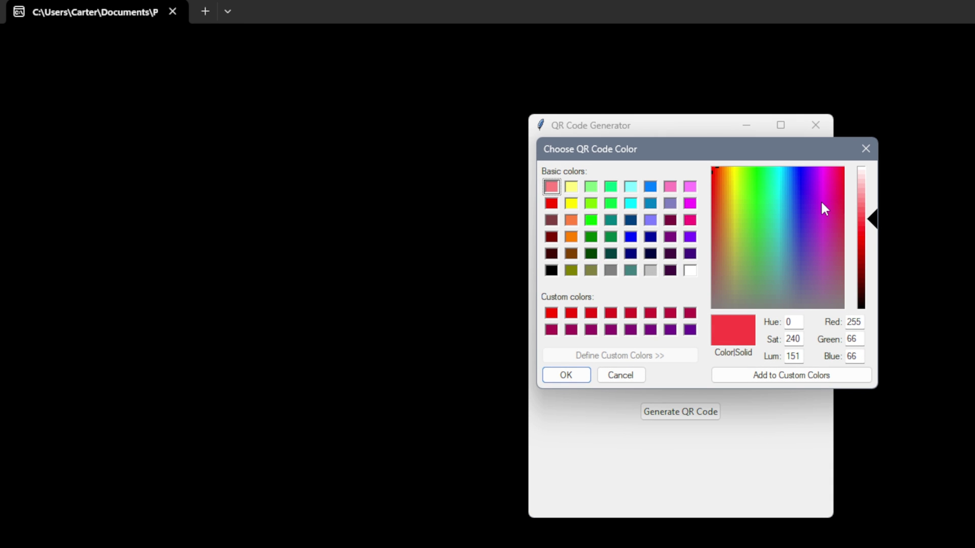
click(567, 376)
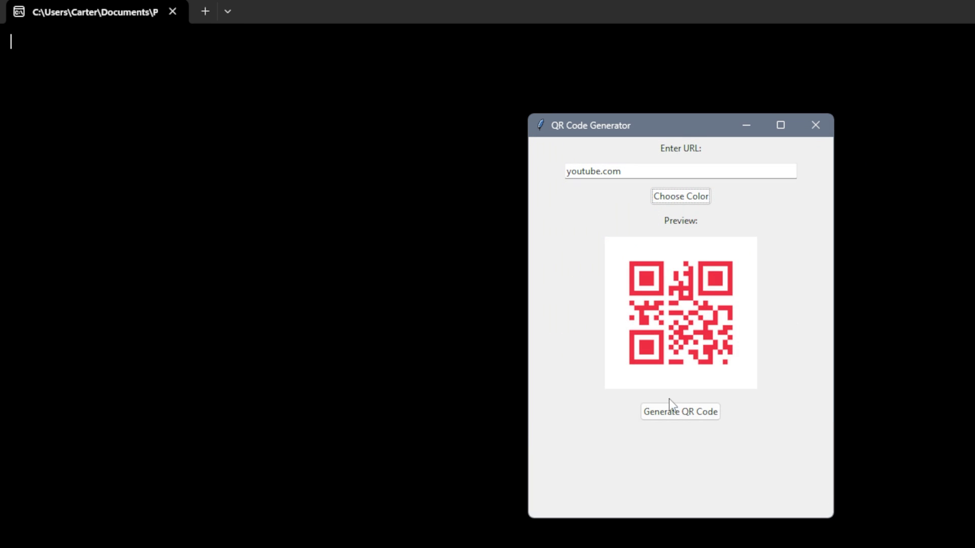
click(695, 413)
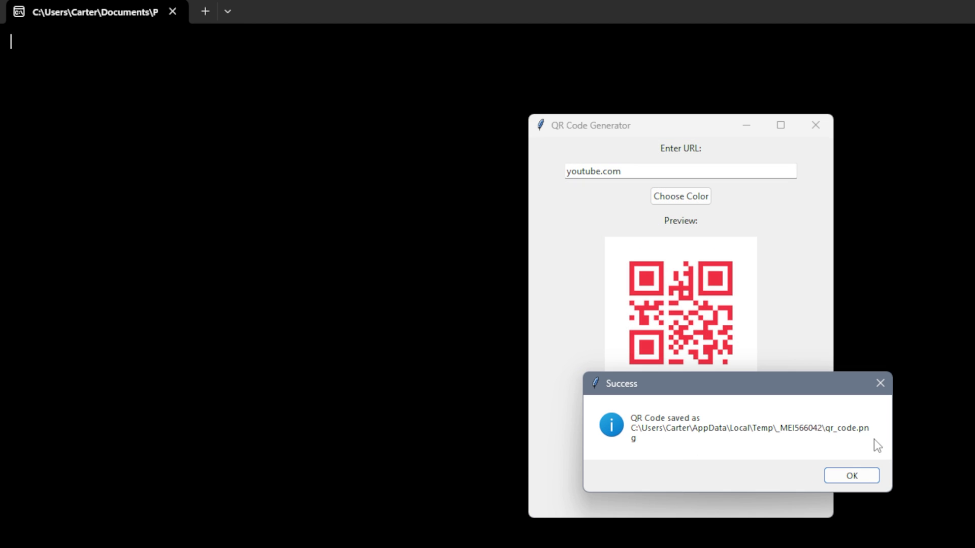
click(880, 383)
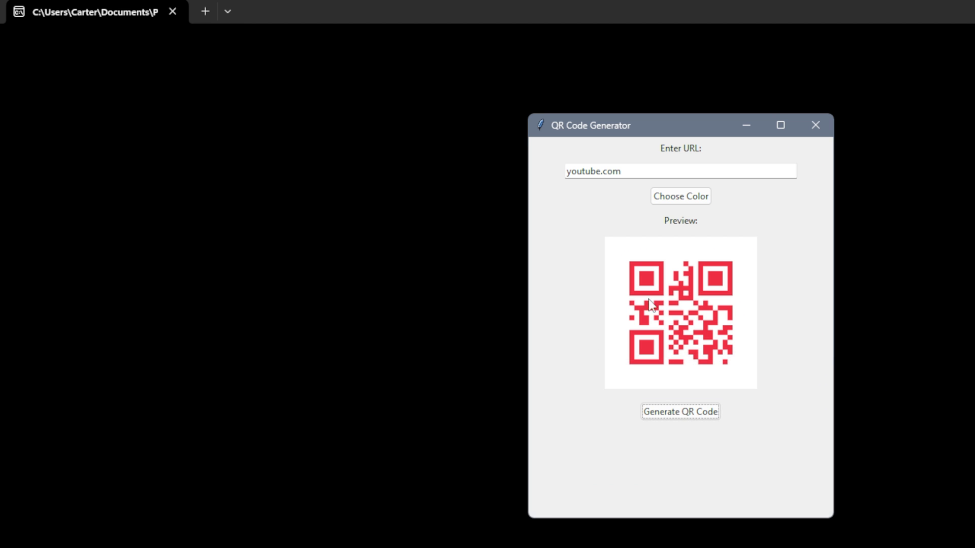